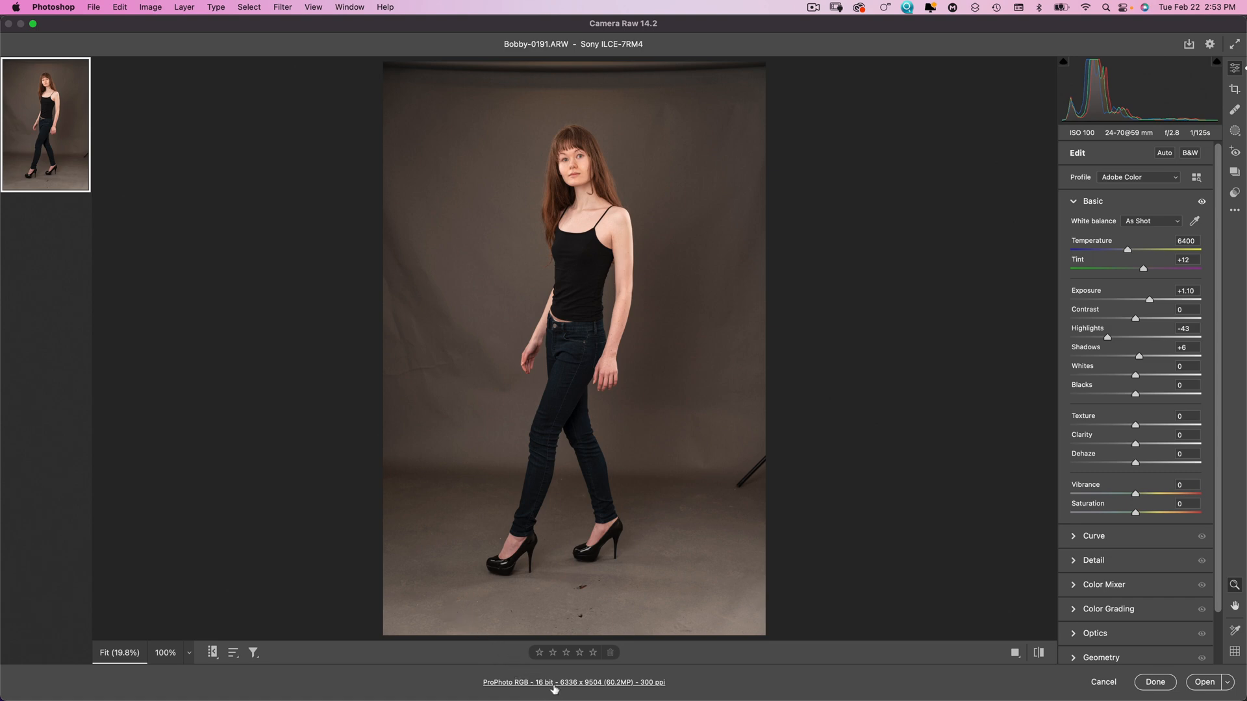
Check the raw workflow settings for ProPhoto RGB, 16 Bits/Channel and 300 pixels/inch, then open the photo for editing
{"action": "left_click", "coordinate": [557, 686]}
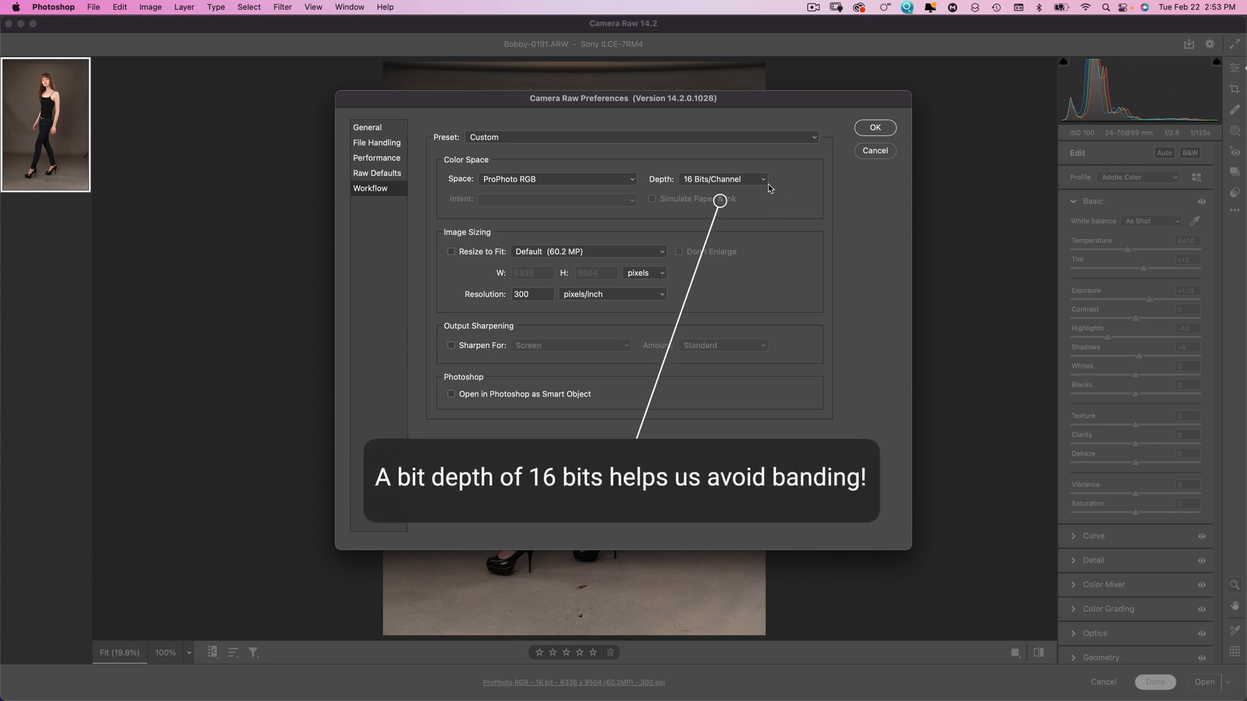
{"action": "left_click", "coordinate": [873, 130]}
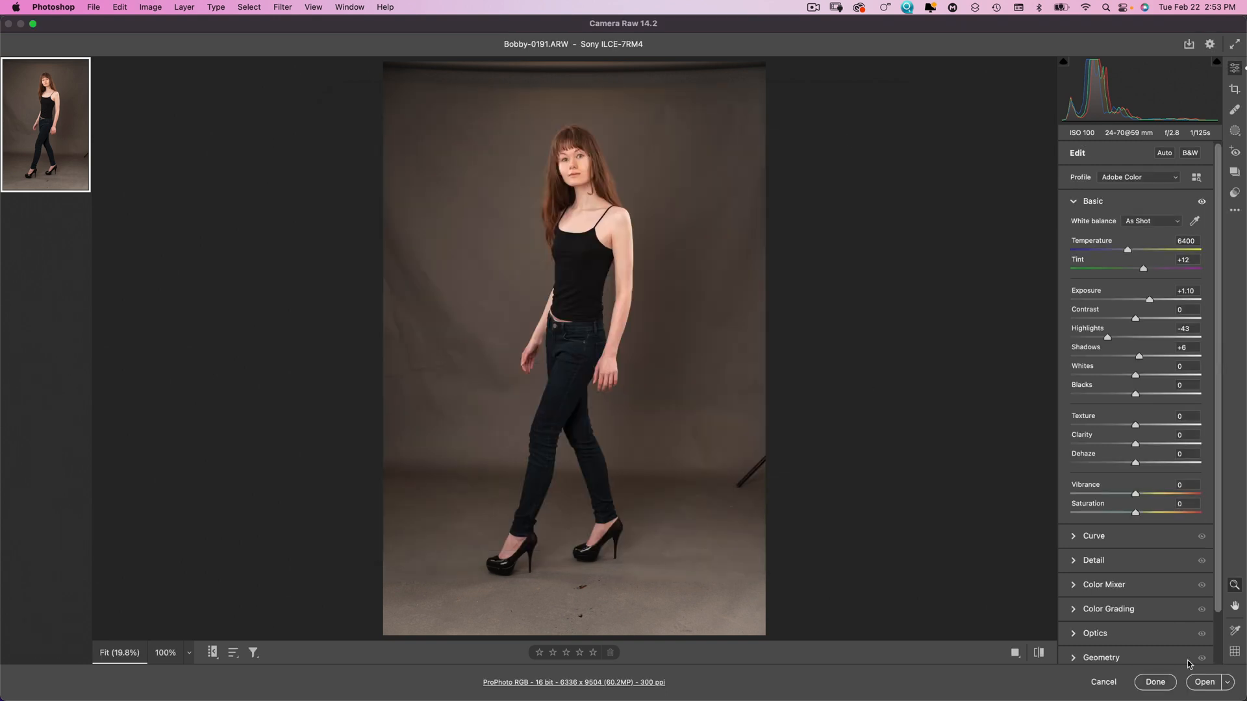
{"action": "left_click", "coordinate": [1205, 682]}
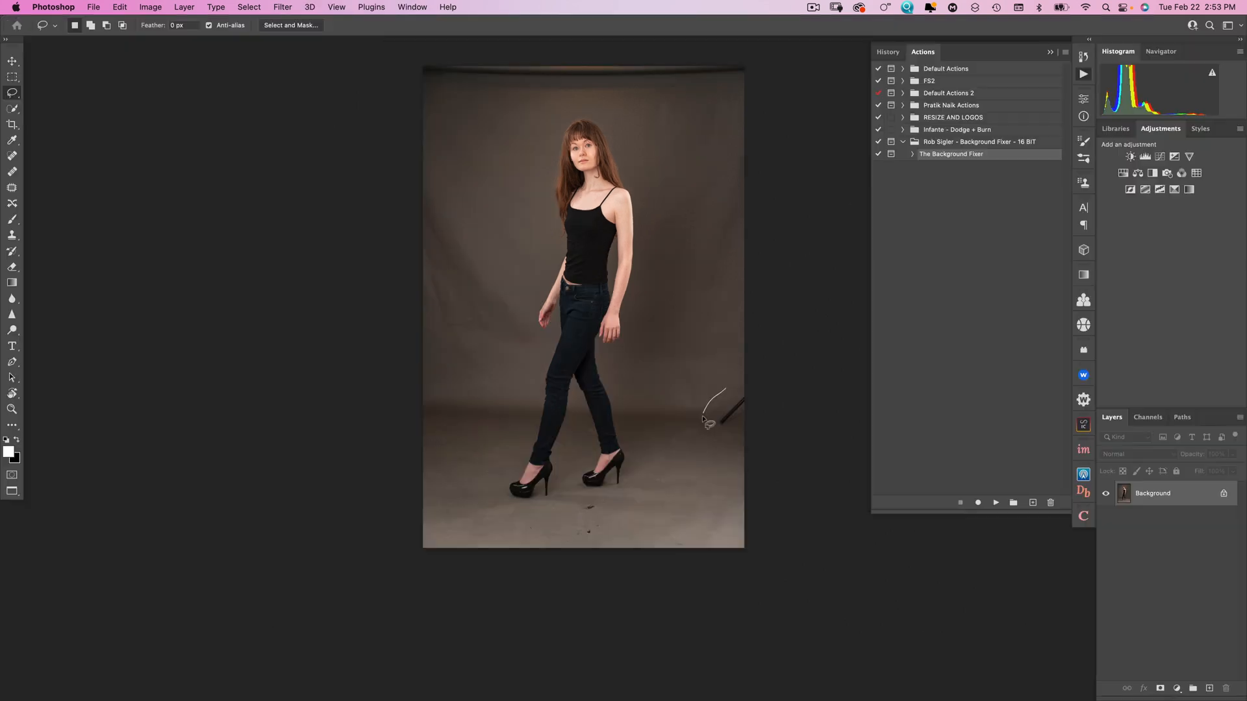
Remove the light stand at the photo's right edge with a lasso selection and a Content-Aware fill
{"action": "mouse_move", "coordinate": [707, 410]}
{"action": "left_mouse_down"}
{"action": "mouse_move", "coordinate": [725, 445]}
{"action": "mouse_move", "coordinate": [750, 435]}
{"action": "mouse_move", "coordinate": [765, 409]}
{"action": "mouse_move", "coordinate": [743, 382]}
{"action": "left_mouse_up"}
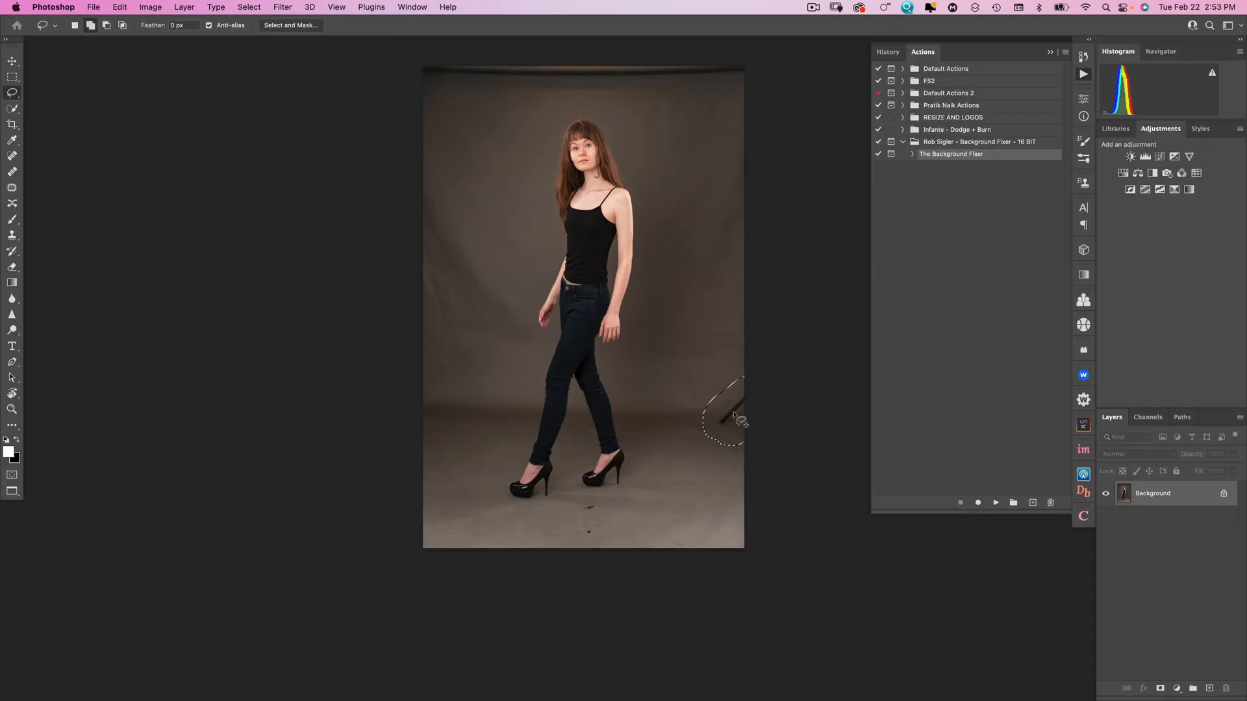
{"action": "key", "text": "shift+F5"}
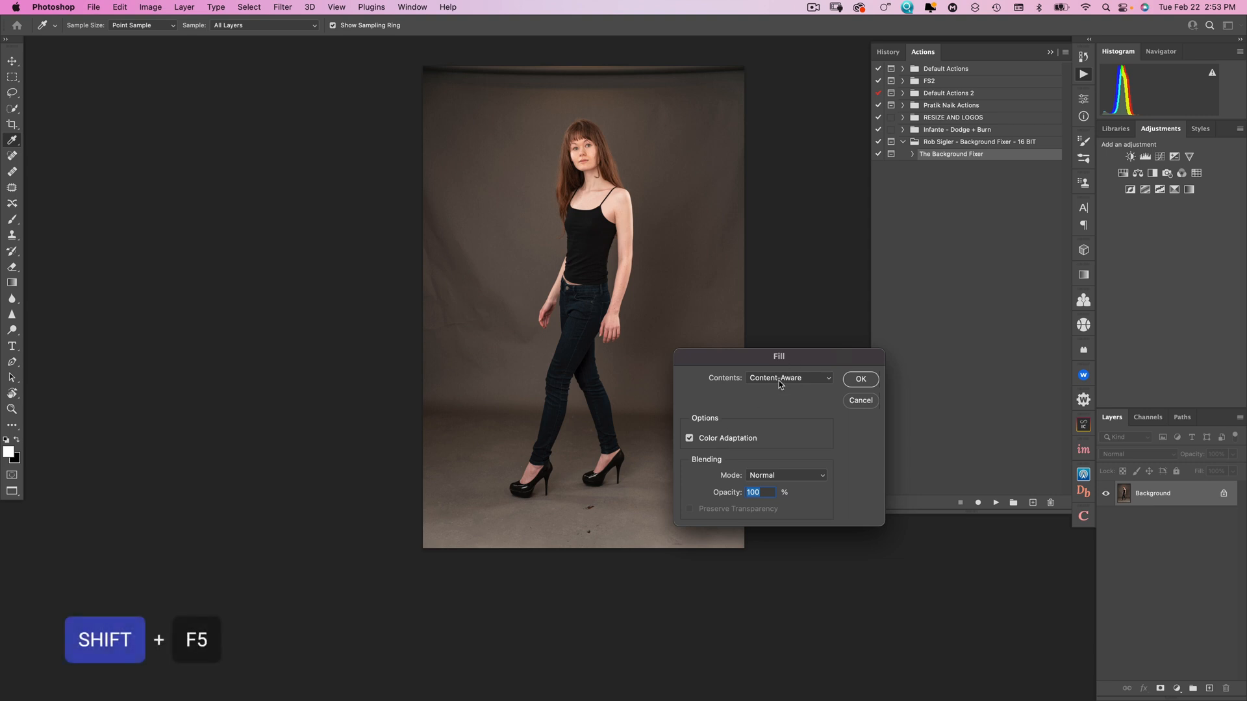
{"action": "left_click", "coordinate": [848, 382]}
Lasso the dark backdrop roller along the photo's upper edge, replace it with a Content-Aware fill and deselect
{"action": "key", "text": "l"}
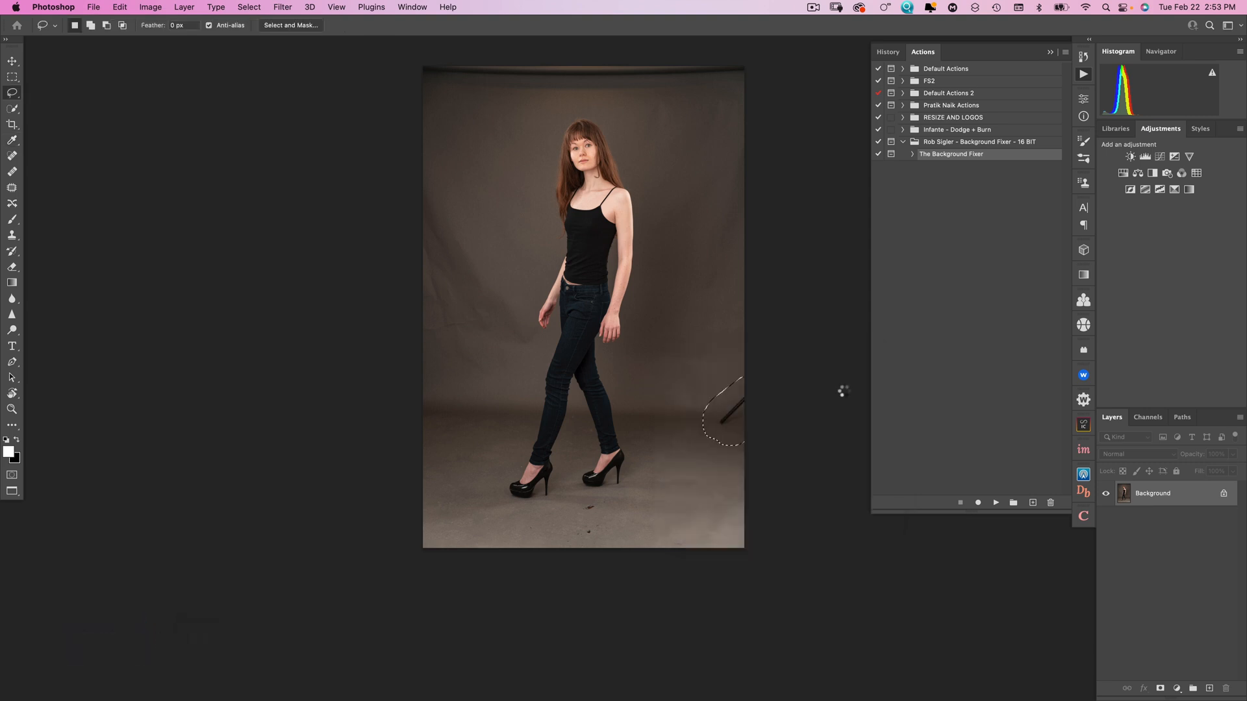
{"action": "mouse_move", "coordinate": [411, 58]}
{"action": "left_mouse_down"}
{"action": "mouse_move", "coordinate": [712, 125]}
{"action": "mouse_move", "coordinate": [763, 121]}
{"action": "mouse_move", "coordinate": [779, 71]}
{"action": "mouse_move", "coordinate": [751, 41]}
{"action": "mouse_move", "coordinate": [394, 41]}
{"action": "left_mouse_up"}
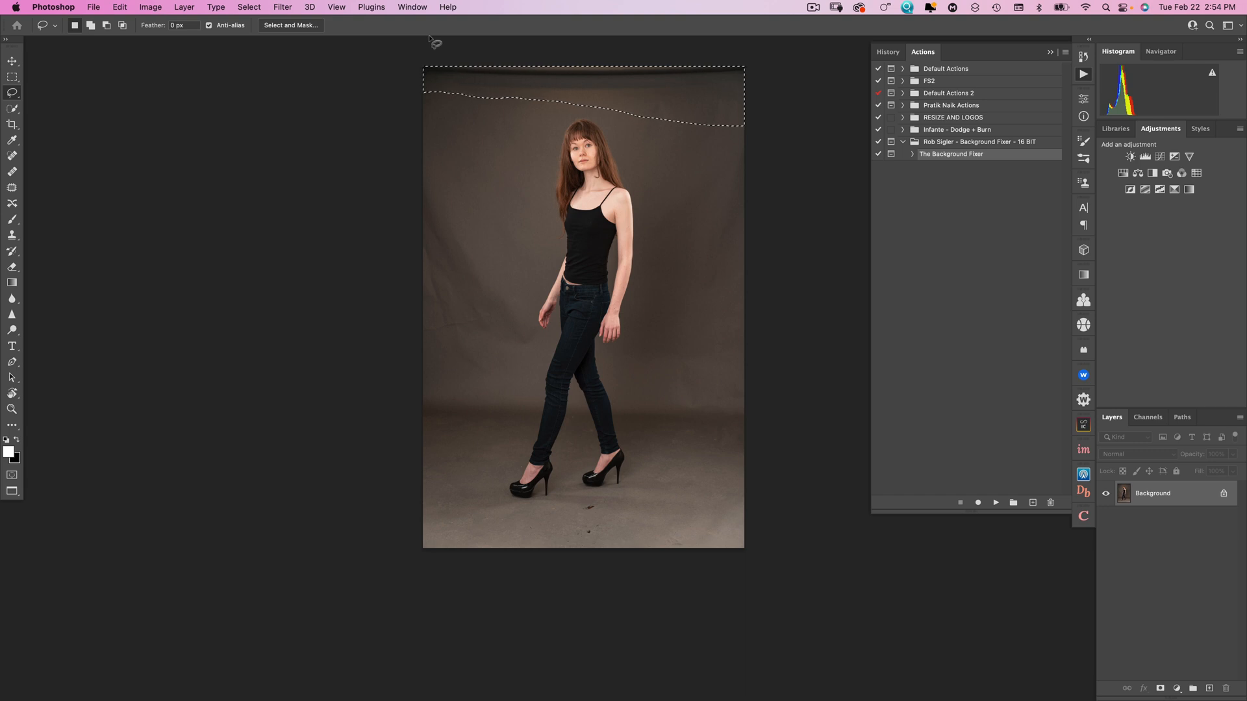
{"action": "key", "text": "shift+F5"}
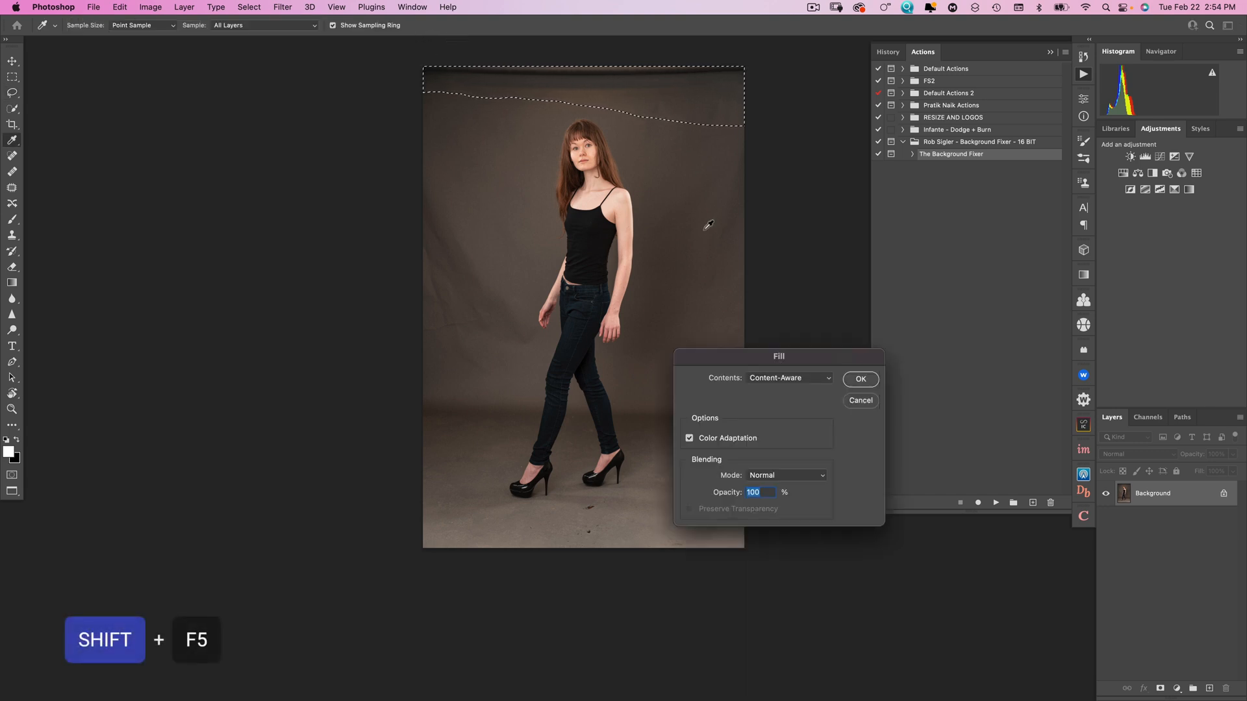
{"action": "left_click", "coordinate": [860, 379]}
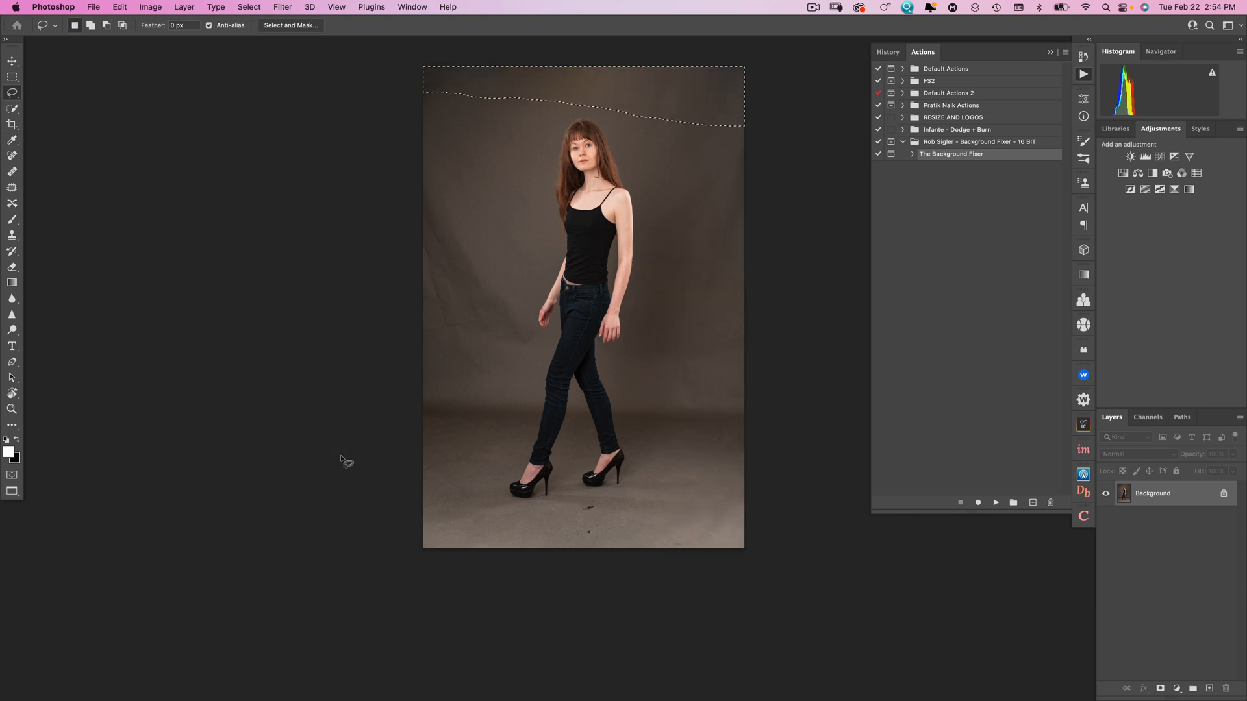
{"action": "key", "text": "super+d"}
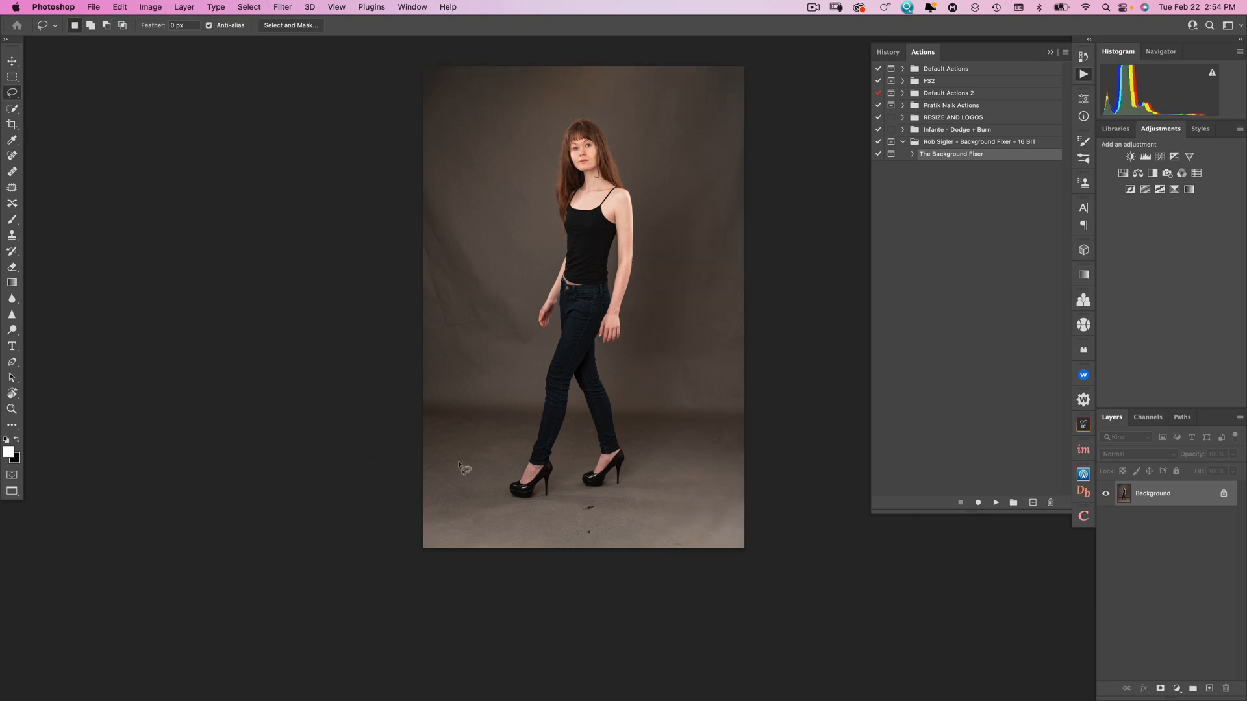
Patch away the dark marks and specks on the floor around the model's shoes
{"action": "key", "text": "super+1"}
{"action": "scroll", "coordinate": [530, 462], "scroll_direction": "down", "scroll_amount": 15}
{"action": "key", "text": "j"}
{"action": "mouse_move", "coordinate": [648, 123]}
{"action": "left_mouse_down"}
{"action": "mouse_move", "coordinate": [586, 135]}
{"action": "mouse_move", "coordinate": [531, 208]}
{"action": "mouse_move", "coordinate": [602, 238]}
{"action": "mouse_move", "coordinate": [736, 208]}
{"action": "mouse_move", "coordinate": [799, 154]}
{"action": "mouse_move", "coordinate": [714, 105]}
{"action": "left_mouse_up"}
{"action": "left_click_drag", "start_coordinate": [664, 175], "coordinate": [339, 223]}
{"action": "key", "text": "super+d"}
{"action": "left_click_drag", "start_coordinate": [690, 325], "coordinate": [476, 326]}
{"action": "mouse_move", "coordinate": [372, 251]}
{"action": "left_mouse_down"}
{"action": "mouse_move", "coordinate": [413, 460]}
{"action": "mouse_move", "coordinate": [427, 213]}
{"action": "left_mouse_up"}
{"action": "left_click_drag", "start_coordinate": [484, 300], "coordinate": [779, 243]}
{"action": "key", "text": "super+d"}
{"action": "left_click_drag", "start_coordinate": [228, 270], "coordinate": [599, 274]}
{"action": "mouse_move", "coordinate": [397, 280]}
{"action": "left_mouse_down"}
{"action": "mouse_move", "coordinate": [452, 424]}
{"action": "mouse_move", "coordinate": [416, 269]}
{"action": "left_mouse_up"}
{"action": "left_click_drag", "start_coordinate": [519, 312], "coordinate": [303, 273]}
{"action": "key", "text": "super+d"}
{"action": "left_click_drag", "start_coordinate": [208, 78], "coordinate": [534, 401]}
{"action": "left_click_drag", "start_coordinate": [411, 292], "coordinate": [250, 390]}
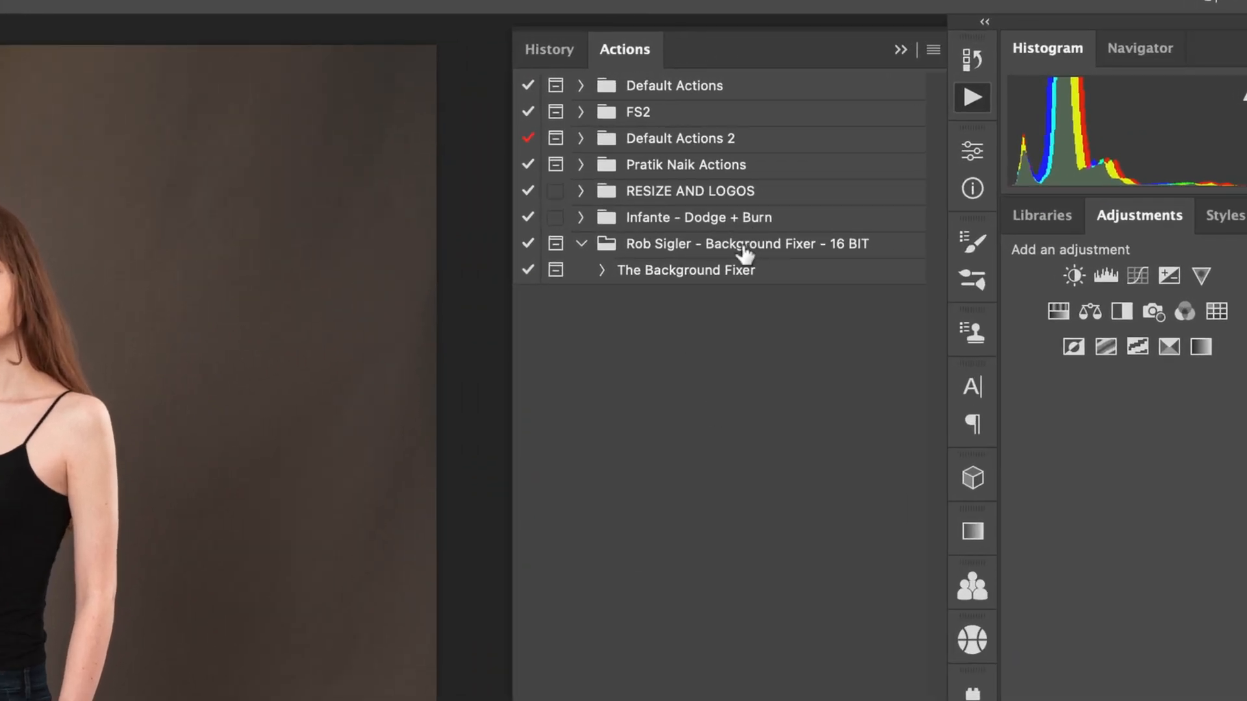
Run The Background Fixer action and accept its Median filter with a radius of 3 pixels
{"action": "left_click", "coordinate": [742, 270]}
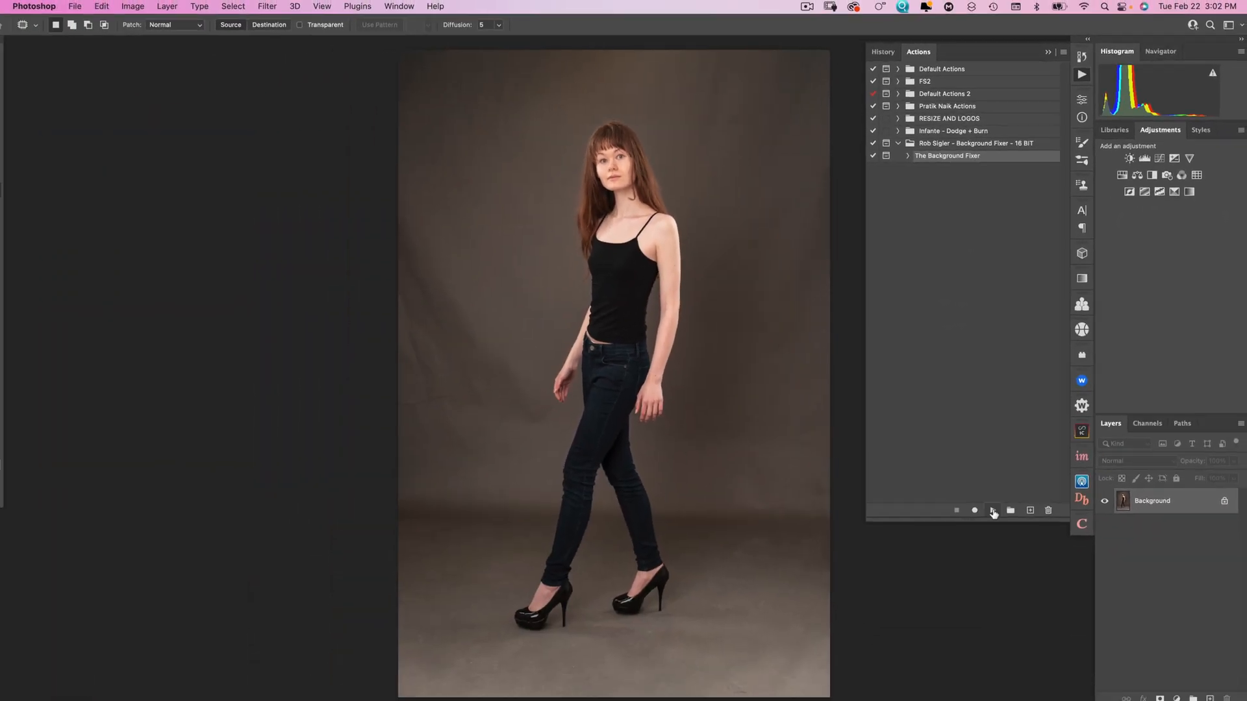
{"action": "left_click", "coordinate": [995, 503]}
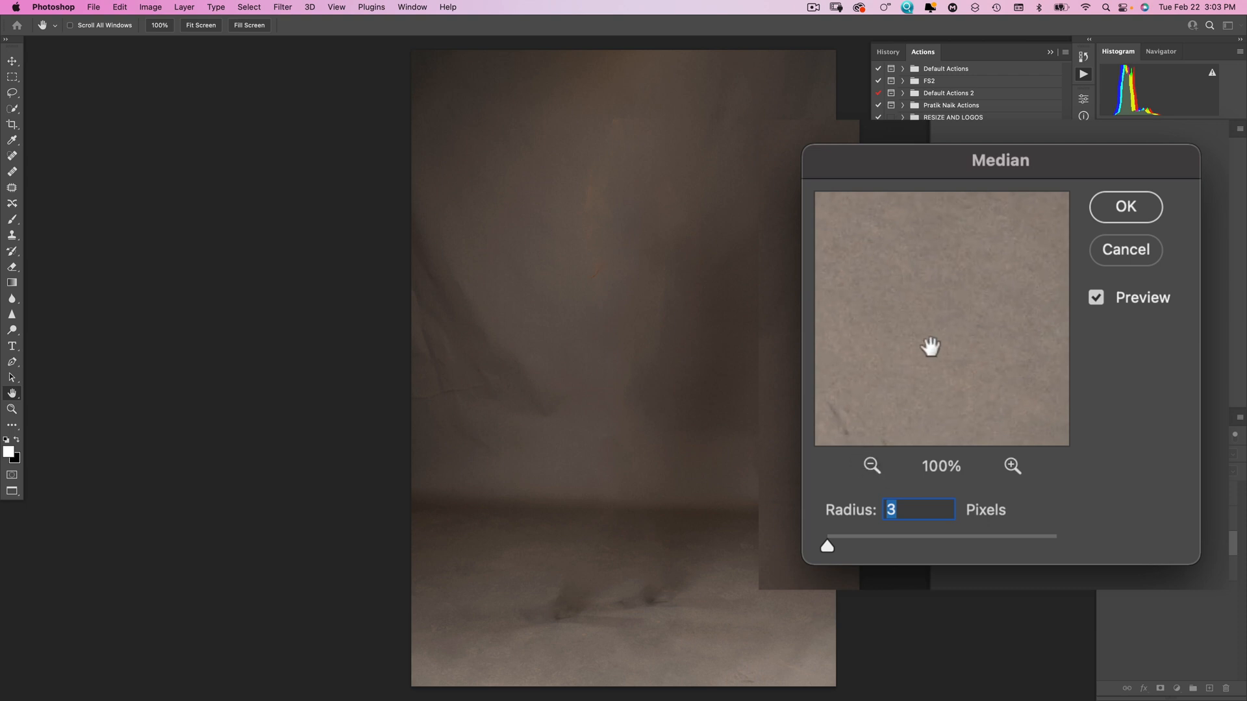
{"action": "left_click_drag", "start_coordinate": [826, 546], "coordinate": [828, 547]}
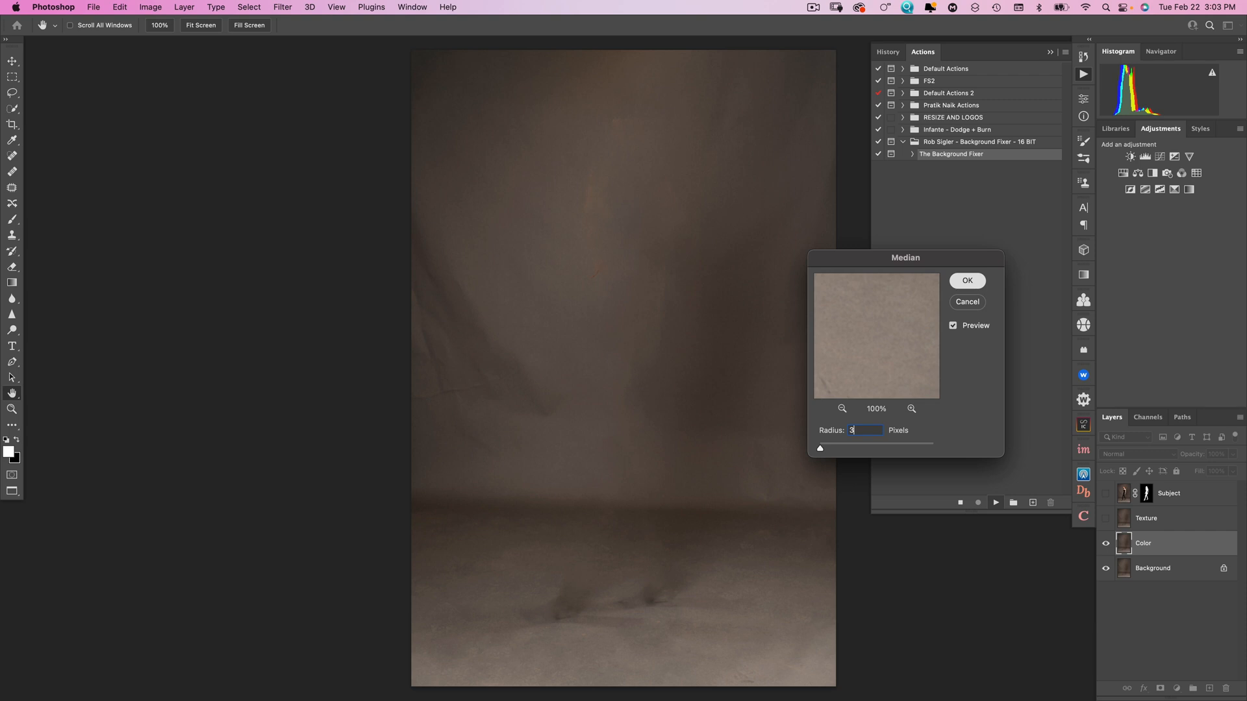
{"action": "key", "text": "Return"}
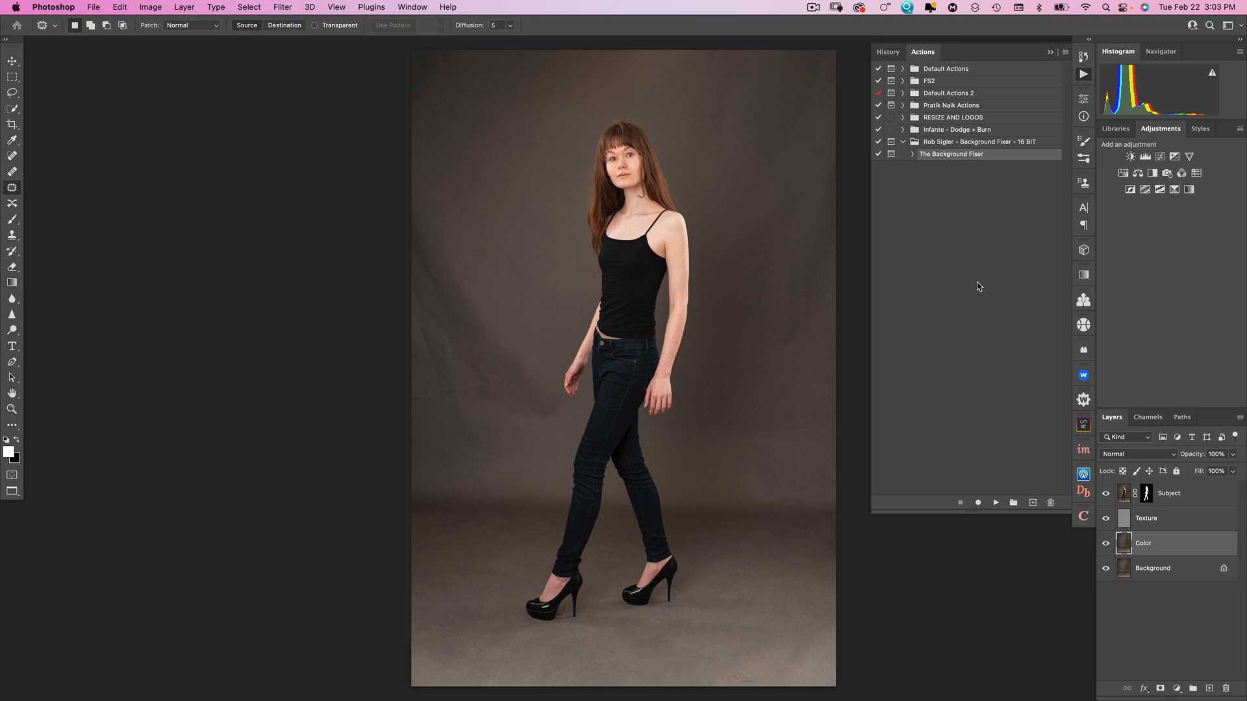
Isolate the Subject layer and paint black on its mask to hide the leftover background under the front shoe's arch
{"action": "left_click", "coordinate": [1177, 493]}
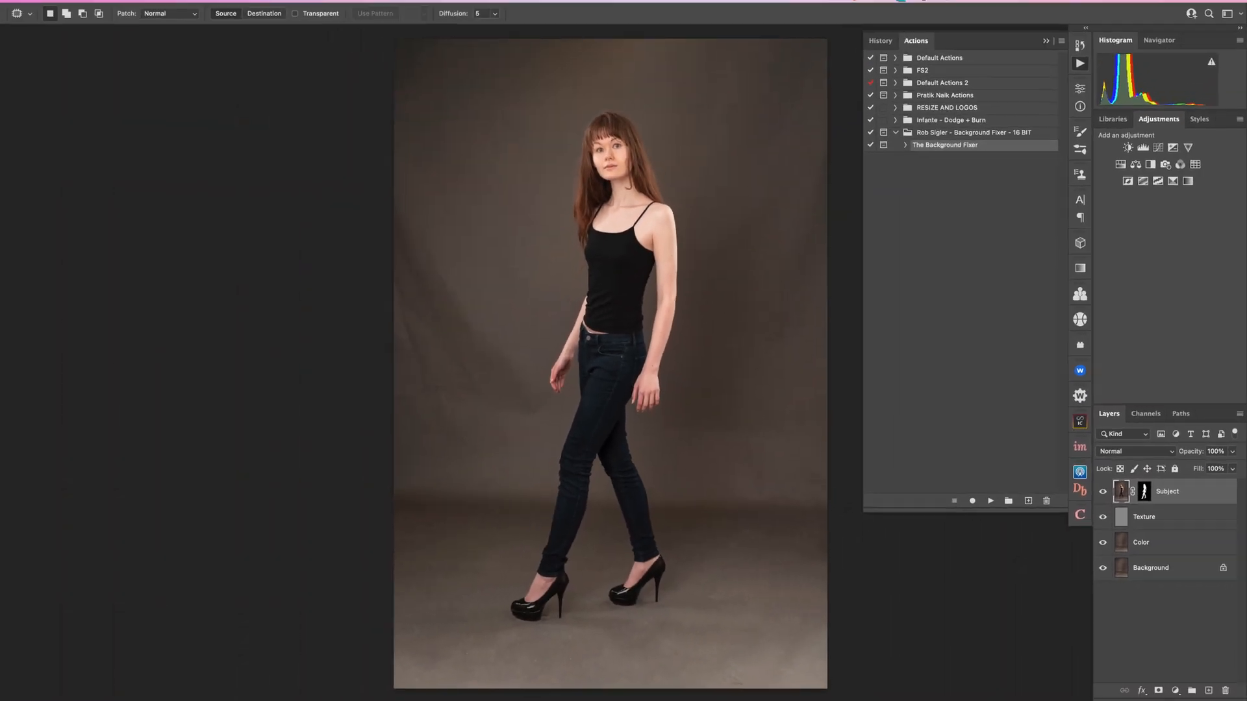
{"action": "left_click", "coordinate": [776, 280], "text": "alt"}
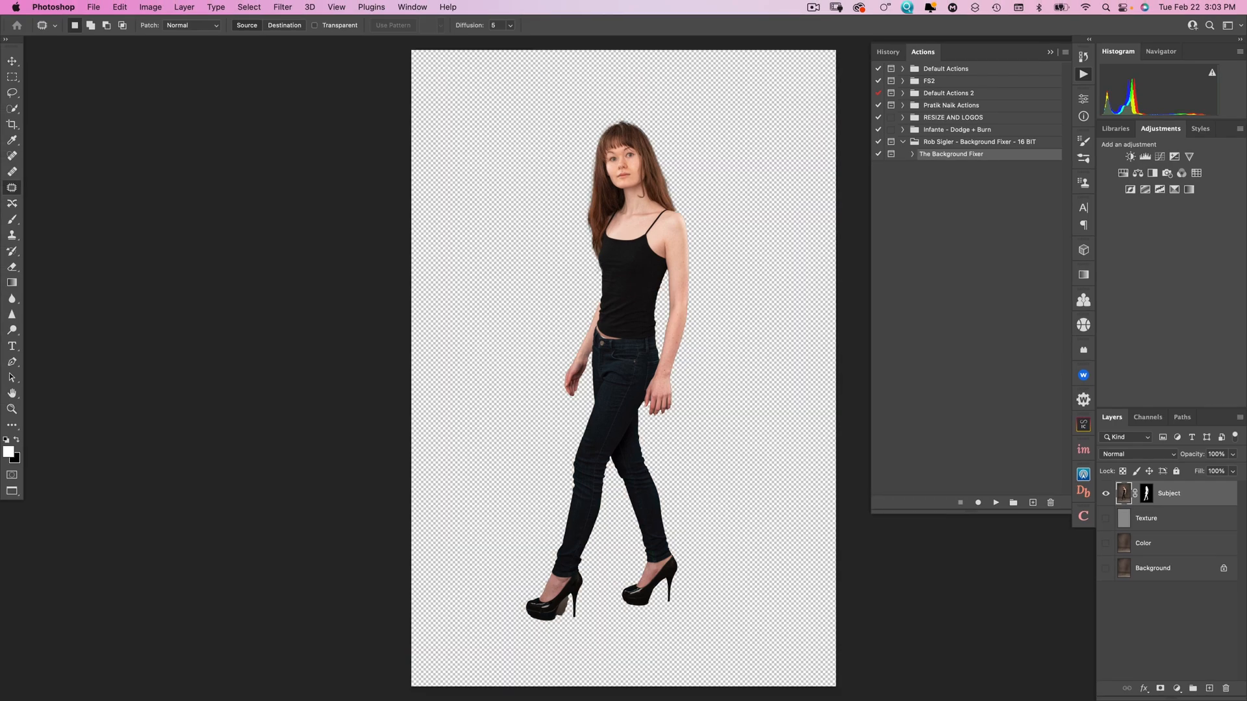
{"action": "key", "text": "super+1"}
{"action": "scroll", "coordinate": [623, 368], "scroll_direction": "down", "scroll_amount": 15}
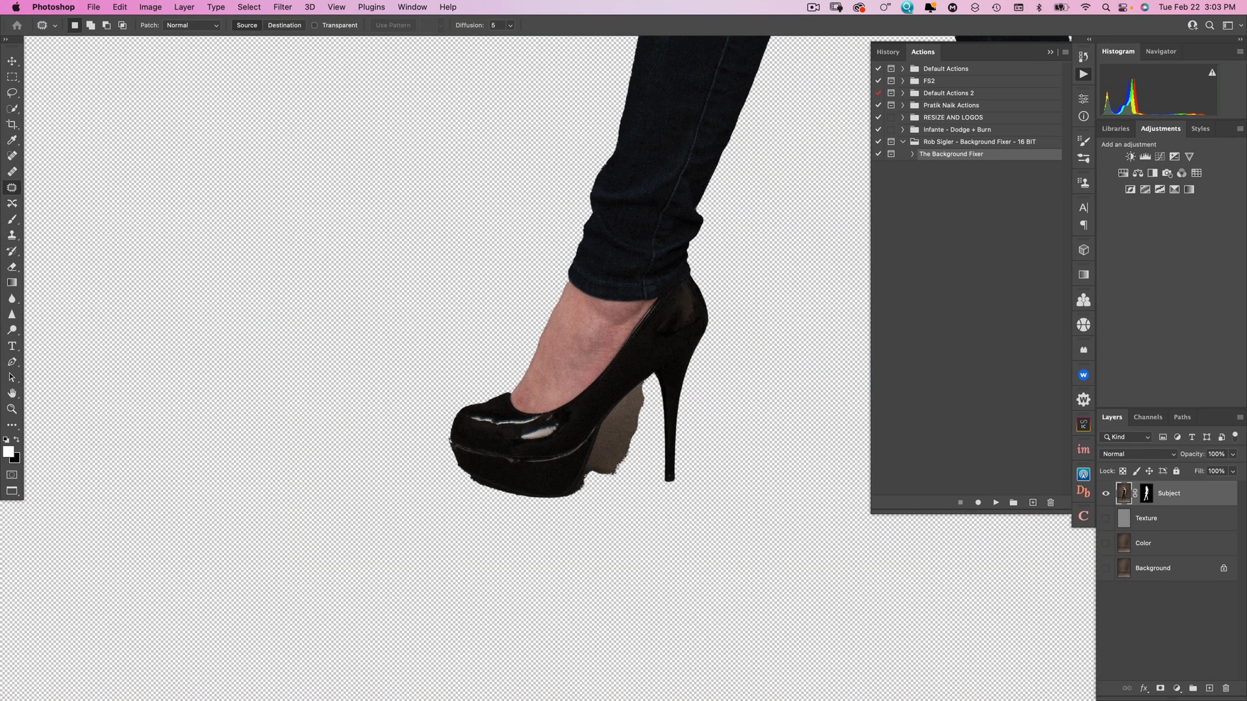
{"action": "key", "text": "x"}
{"action": "key", "text": "b"}
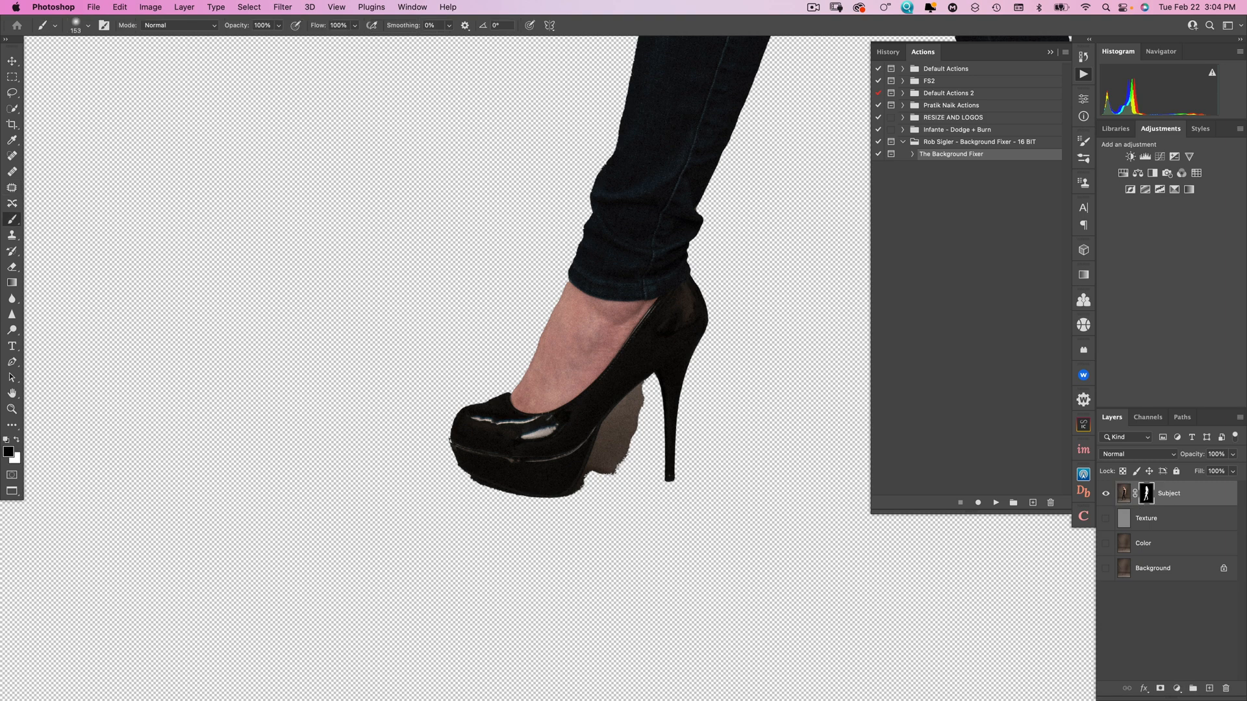
{"action": "left_click_drag", "start_coordinate": [627, 434], "coordinate": [607, 530]}
{"action": "key", "text": "super+z"}
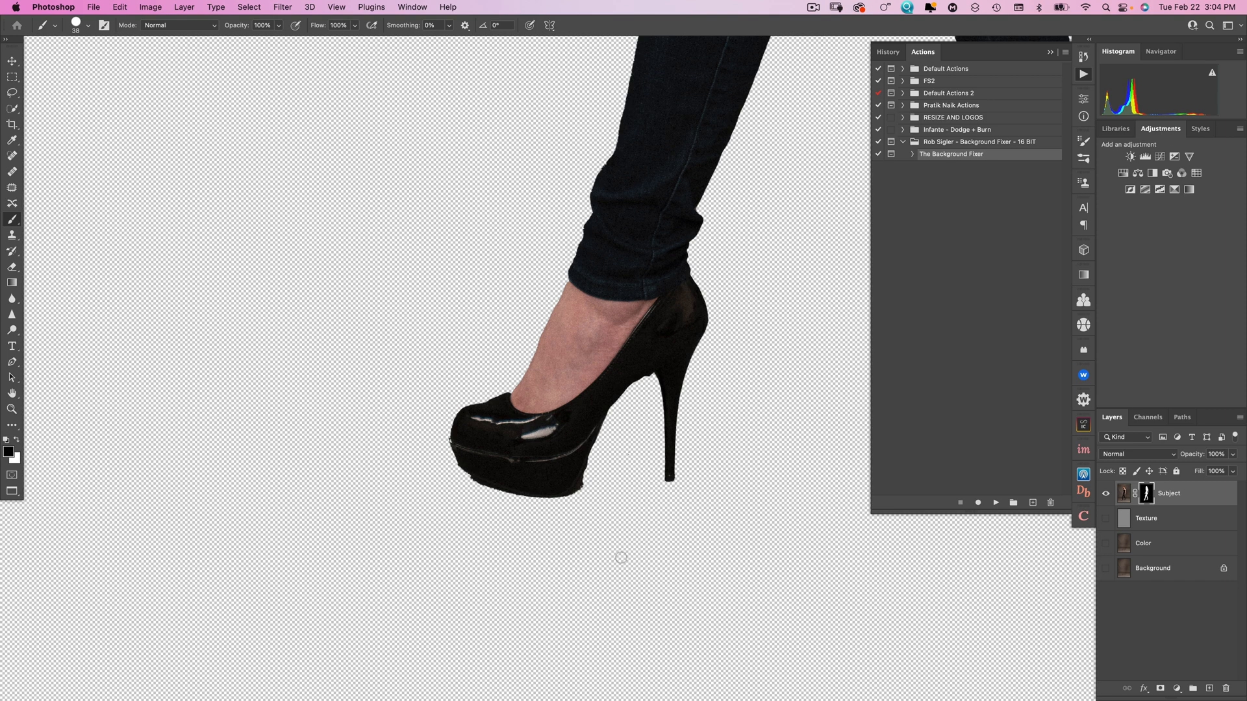
Make the Texture and Color layers visible again beneath the Subject layer
{"action": "key", "text": "super+0"}
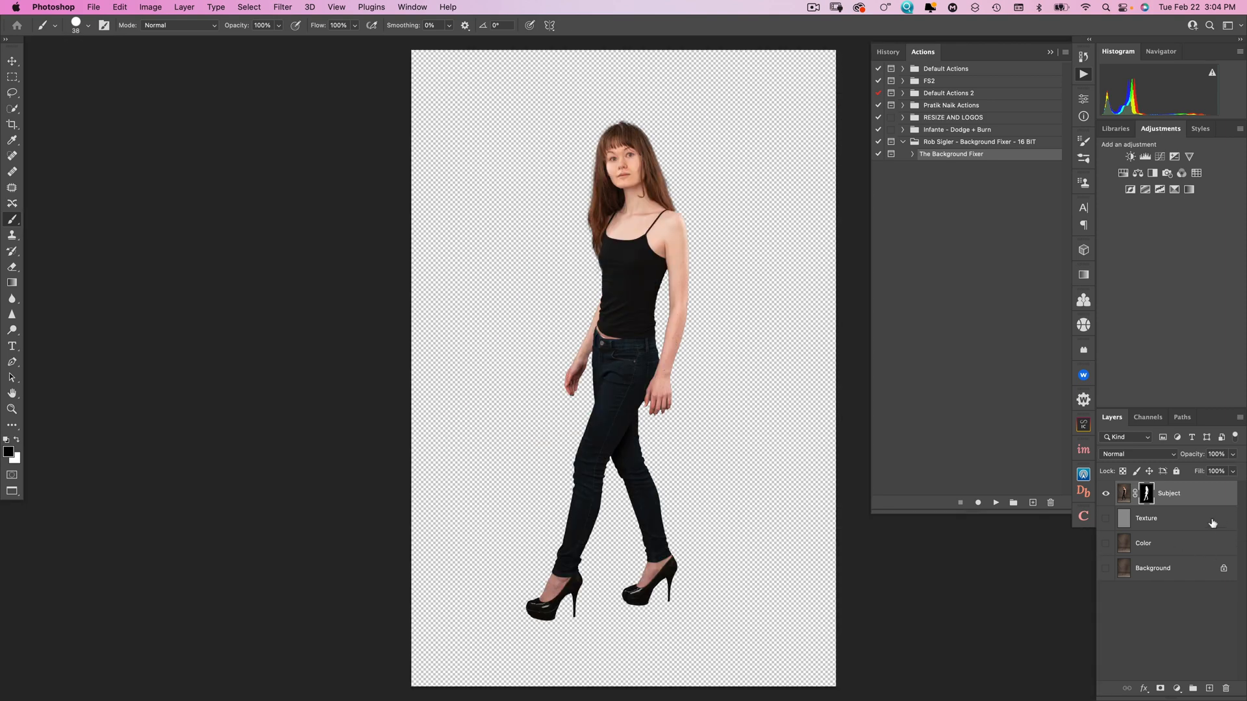
{"action": "left_click", "coordinate": [1106, 519]}
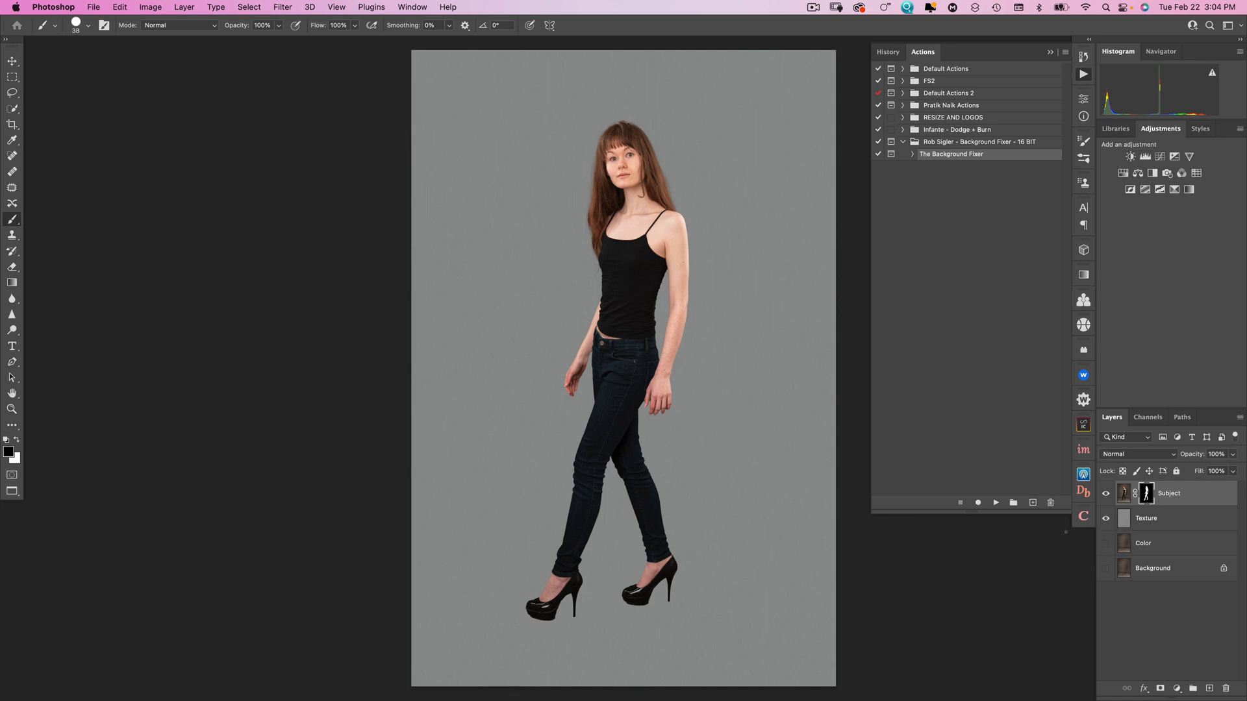
{"action": "left_click", "coordinate": [1106, 544]}
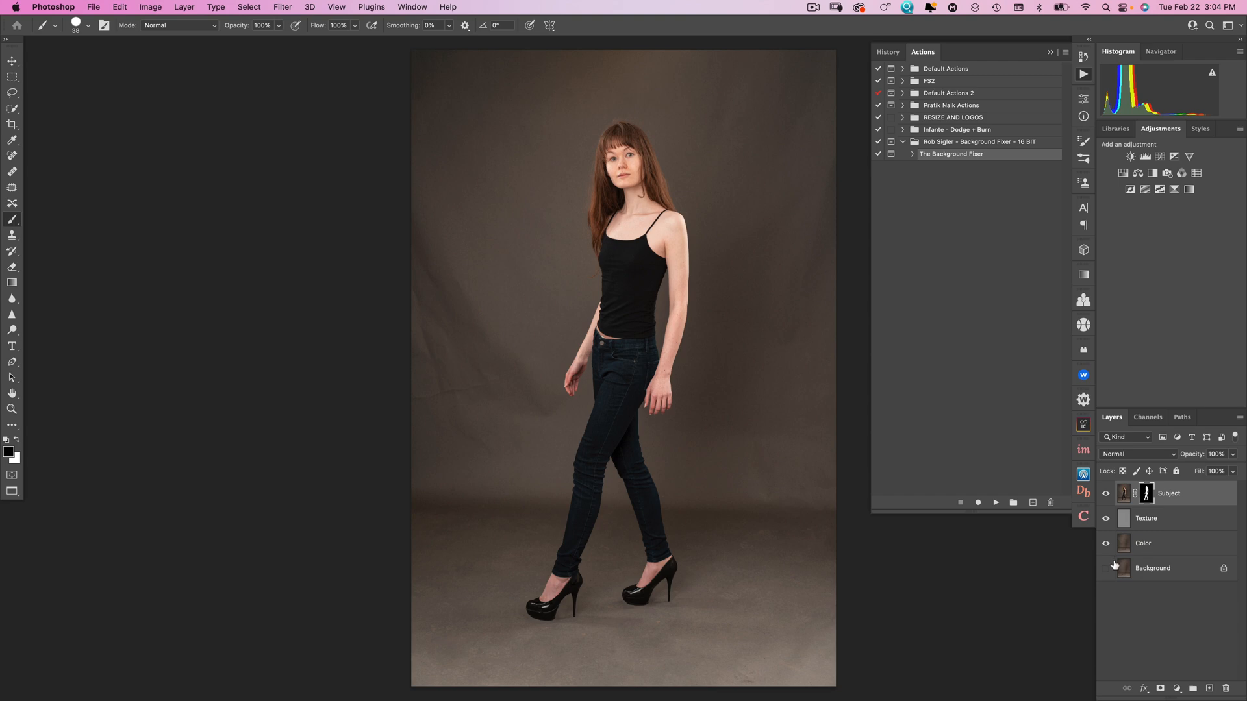
Smooth the backdrop wrinkles around the model on the Color layer with the Mixer Brush using the Very Wet preset
{"action": "left_click_drag", "start_coordinate": [631, 550], "coordinate": [584, 537]}
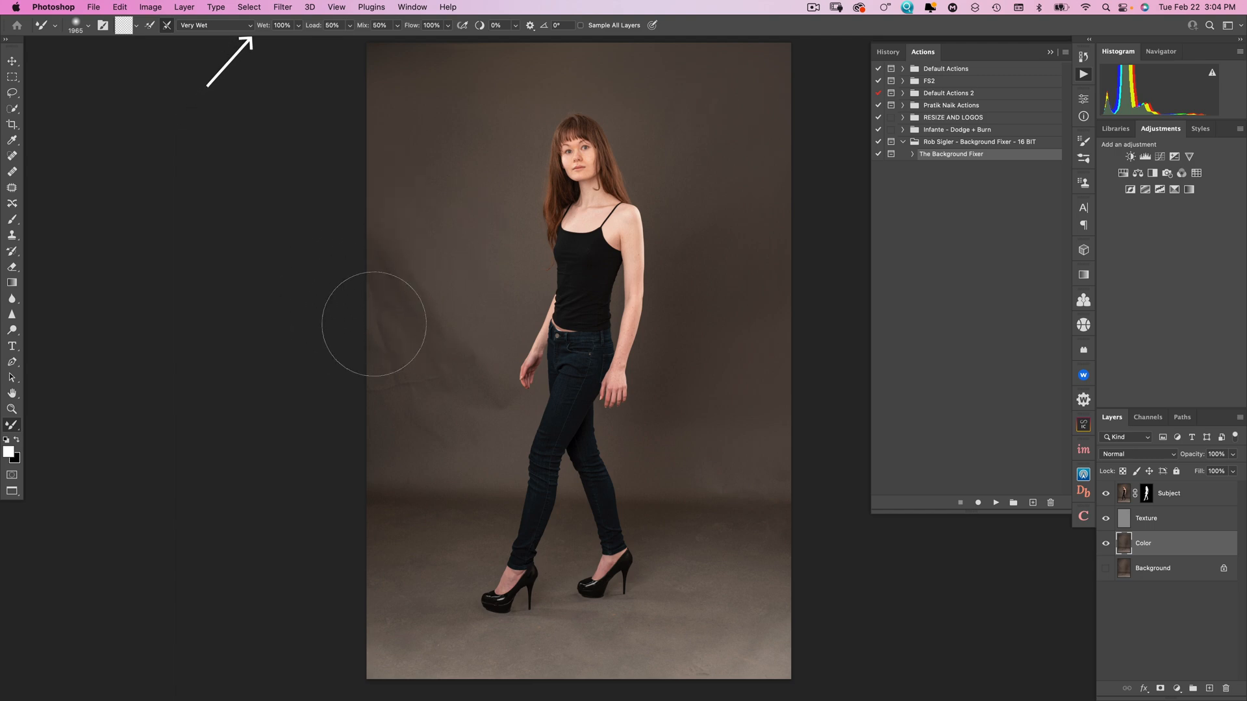
{"action": "mouse_move", "coordinate": [429, 336]}
{"action": "left_mouse_down"}
{"action": "mouse_move", "coordinate": [376, 339]}
{"action": "mouse_move", "coordinate": [347, 356]}
{"action": "mouse_move", "coordinate": [385, 368]}
{"action": "mouse_move", "coordinate": [408, 341]}
{"action": "mouse_move", "coordinate": [381, 383]}
{"action": "mouse_move", "coordinate": [420, 360]}
{"action": "mouse_move", "coordinate": [396, 400]}
{"action": "mouse_move", "coordinate": [454, 425]}
{"action": "mouse_move", "coordinate": [472, 404]}
{"action": "mouse_move", "coordinate": [419, 393]}
{"action": "mouse_move", "coordinate": [397, 417]}
{"action": "mouse_move", "coordinate": [430, 411]}
{"action": "mouse_move", "coordinate": [429, 385]}
{"action": "mouse_move", "coordinate": [387, 338]}
{"action": "mouse_move", "coordinate": [424, 313]}
{"action": "mouse_move", "coordinate": [397, 277]}
{"action": "mouse_move", "coordinate": [377, 193]}
{"action": "mouse_move", "coordinate": [423, 115]}
{"action": "mouse_move", "coordinate": [404, 79]}
{"action": "left_mouse_up"}
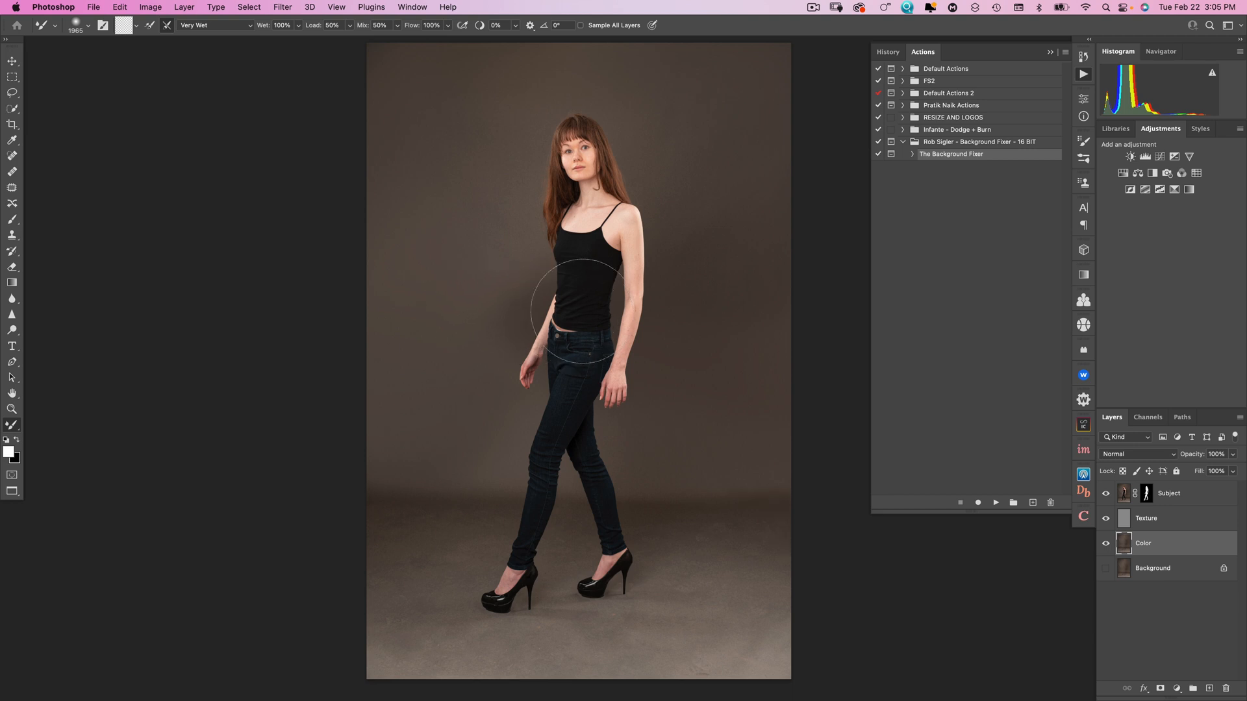
{"action": "left_click_drag", "start_coordinate": [571, 359], "coordinate": [561, 359]}
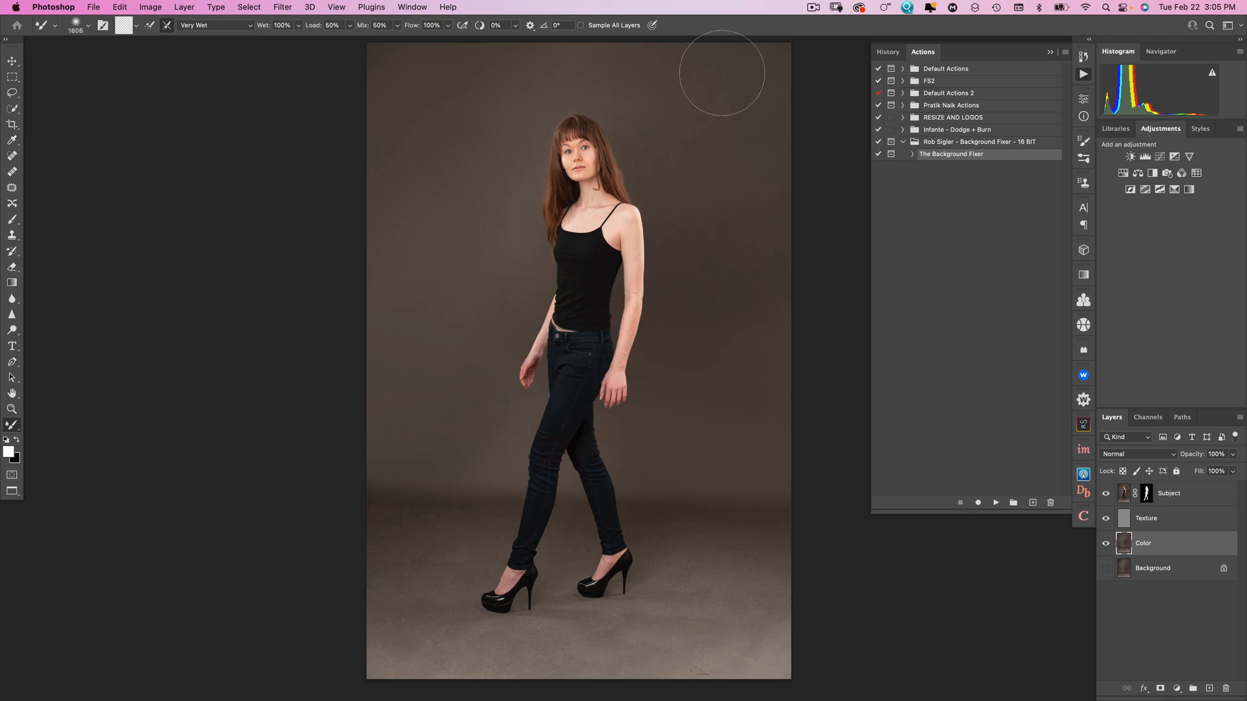
Compare the smoothed backdrop with the original by disabling and re-enabling the Subject layer's mask
{"action": "left_click", "coordinate": [1144, 495], "text": "shift"}
{"action": "left_click", "coordinate": [1153, 496], "text": "shift"}
{"action": "left_click", "coordinate": [1153, 495]}
{"action": "left_click", "coordinate": [1146, 495], "text": "shift"}
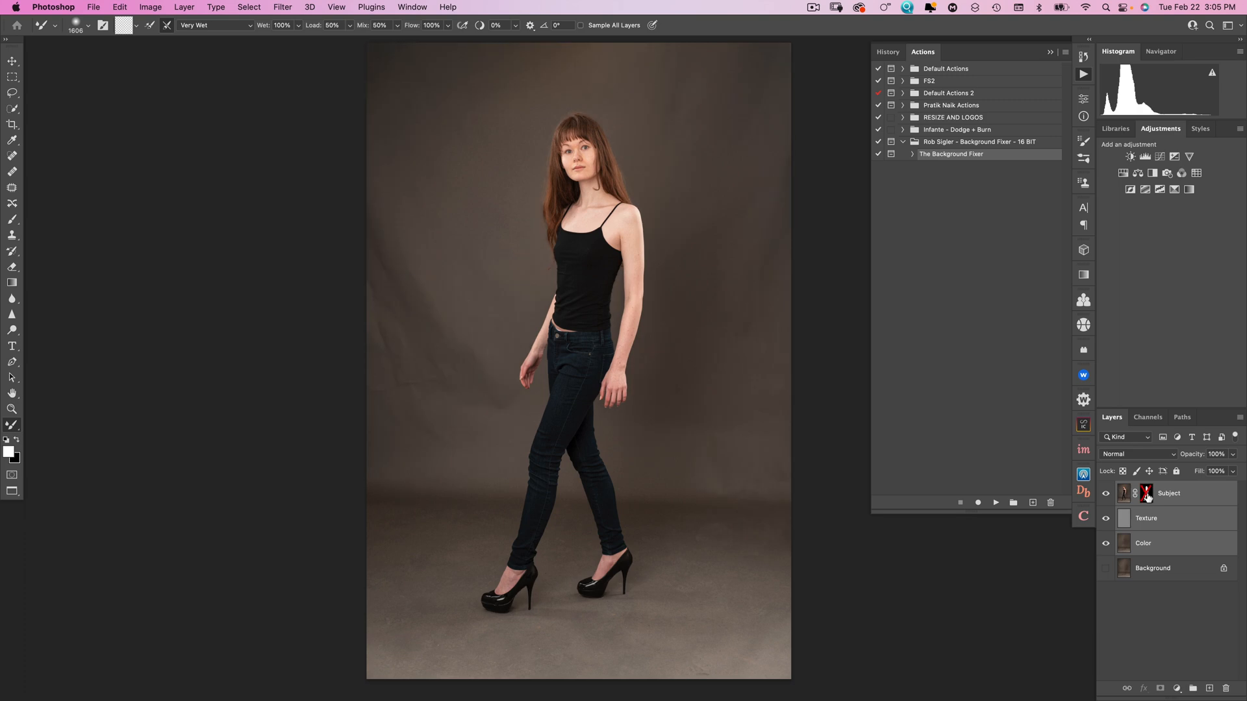
{"action": "left_click", "coordinate": [1146, 496], "text": "shift"}
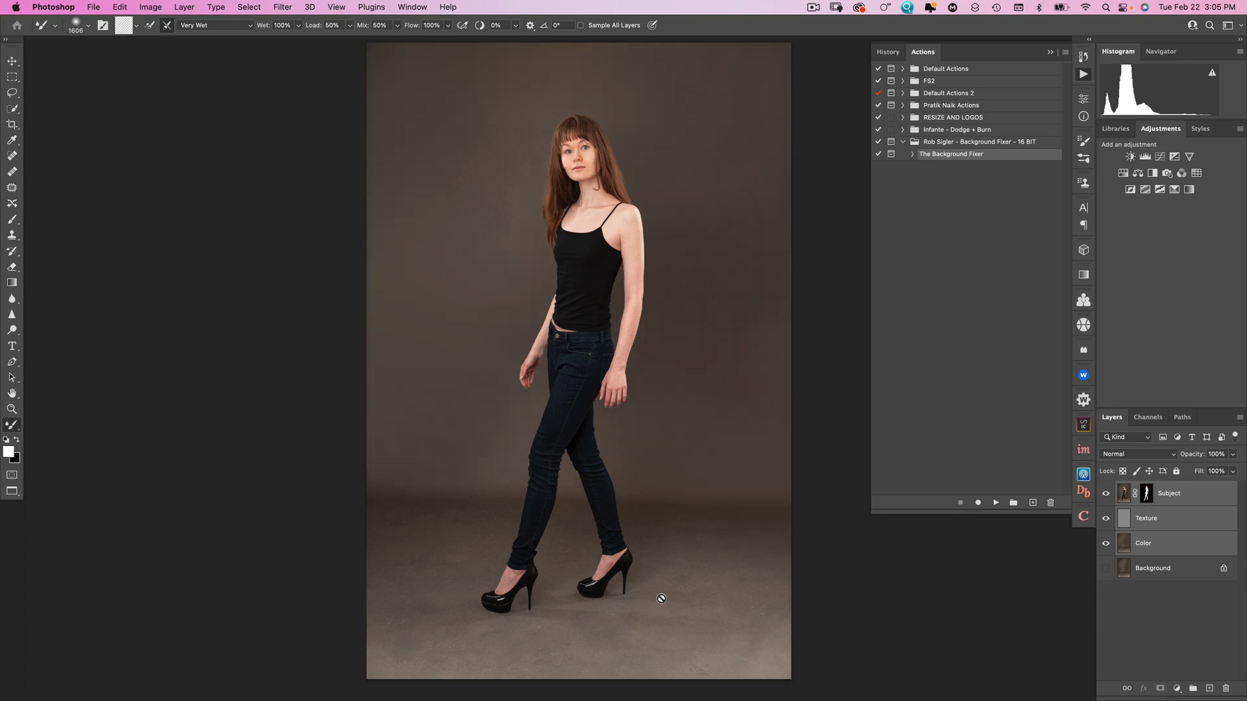
Blend the blotchy floor beside the rear shoe on the Color layer with the Mixer Brush at 829 px
{"action": "key", "text": "super+plus"}
{"action": "key", "text": "super+plus"}
{"action": "key", "text": "super+plus"}
{"action": "left_click_drag", "start_coordinate": [689, 629], "coordinate": [519, 4]}
{"action": "left_click_drag", "start_coordinate": [851, 581], "coordinate": [548, 186]}
{"action": "left_click_drag", "start_coordinate": [656, 335], "coordinate": [446, 365]}
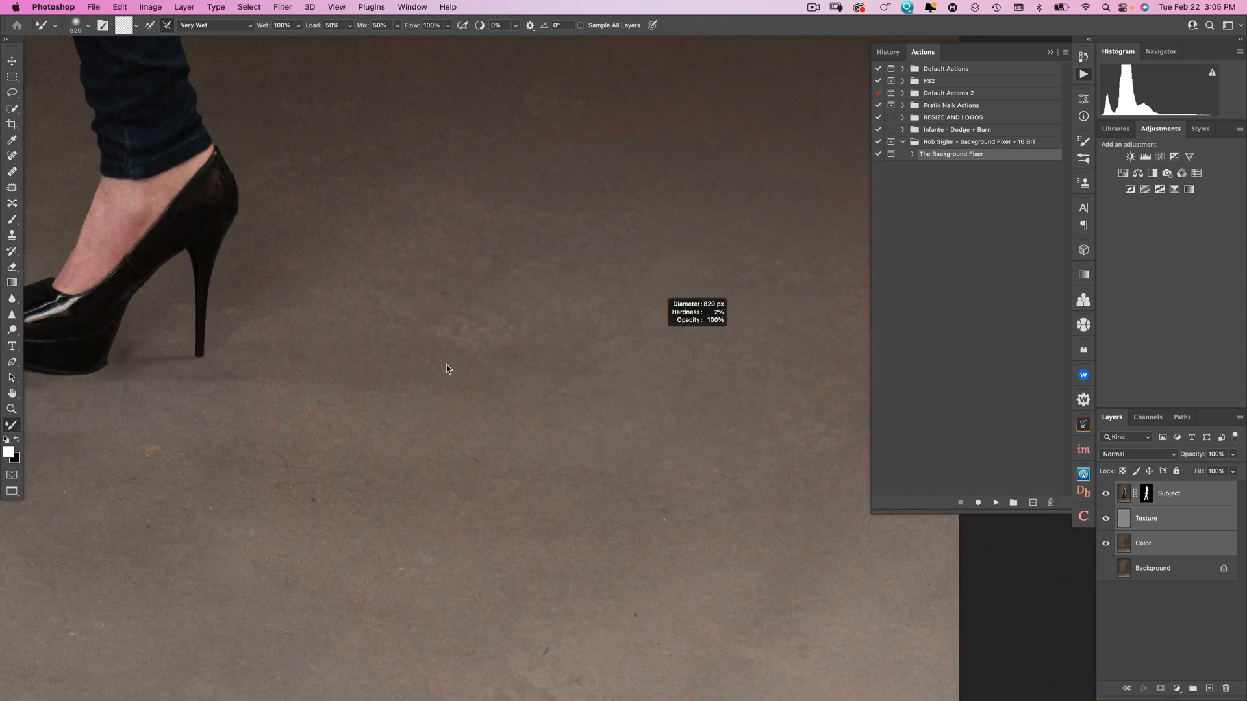
{"action": "left_click", "coordinate": [1169, 555]}
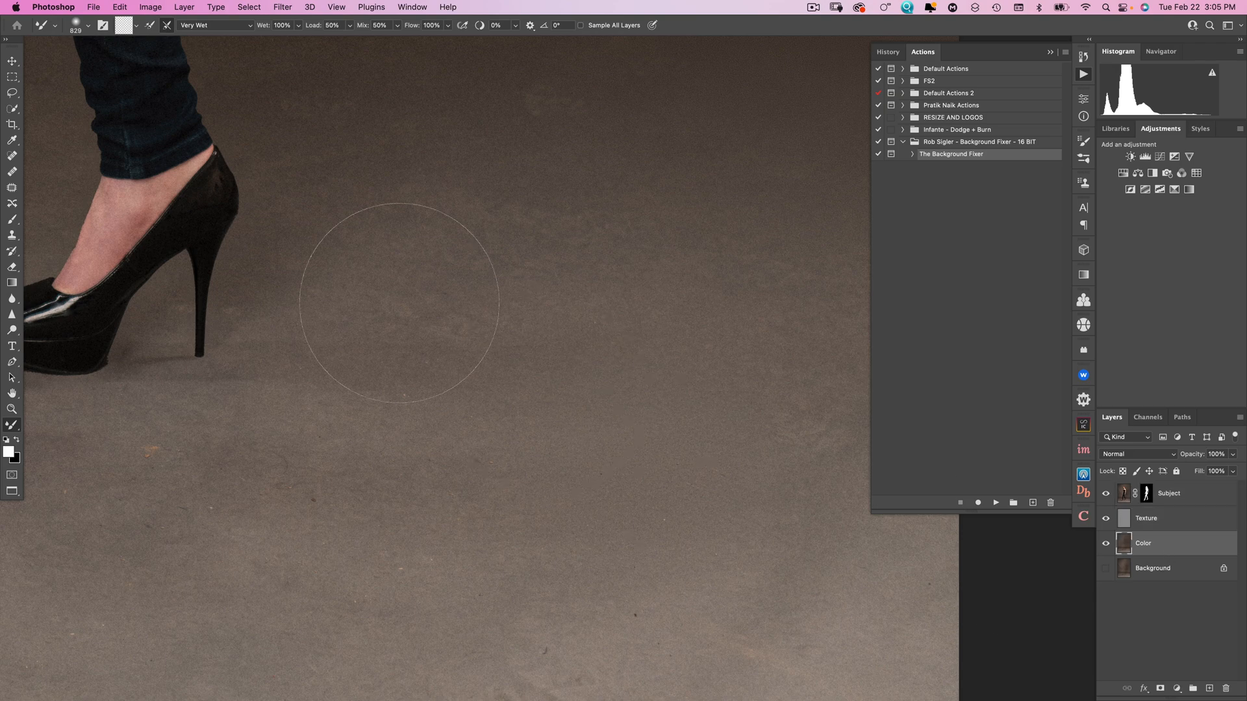
{"action": "scroll", "coordinate": [747, 417], "scroll_direction": "up", "scroll_amount": 5}
{"action": "mouse_move", "coordinate": [663, 307]}
{"action": "left_mouse_down"}
{"action": "mouse_move", "coordinate": [470, 312]}
{"action": "mouse_move", "coordinate": [444, 297]}
{"action": "mouse_move", "coordinate": [495, 405]}
{"action": "mouse_move", "coordinate": [565, 449]}
{"action": "mouse_move", "coordinate": [560, 423]}
{"action": "mouse_move", "coordinate": [279, 425]}
{"action": "left_mouse_up"}
{"action": "mouse_move", "coordinate": [633, 563]}
{"action": "left_mouse_down"}
{"action": "mouse_move", "coordinate": [777, 553]}
{"action": "mouse_move", "coordinate": [994, 507]}
{"action": "left_mouse_up"}
{"action": "mouse_move", "coordinate": [466, 575]}
{"action": "left_mouse_down"}
{"action": "mouse_move", "coordinate": [375, 284]}
{"action": "mouse_move", "coordinate": [349, 276]}
{"action": "left_mouse_up"}
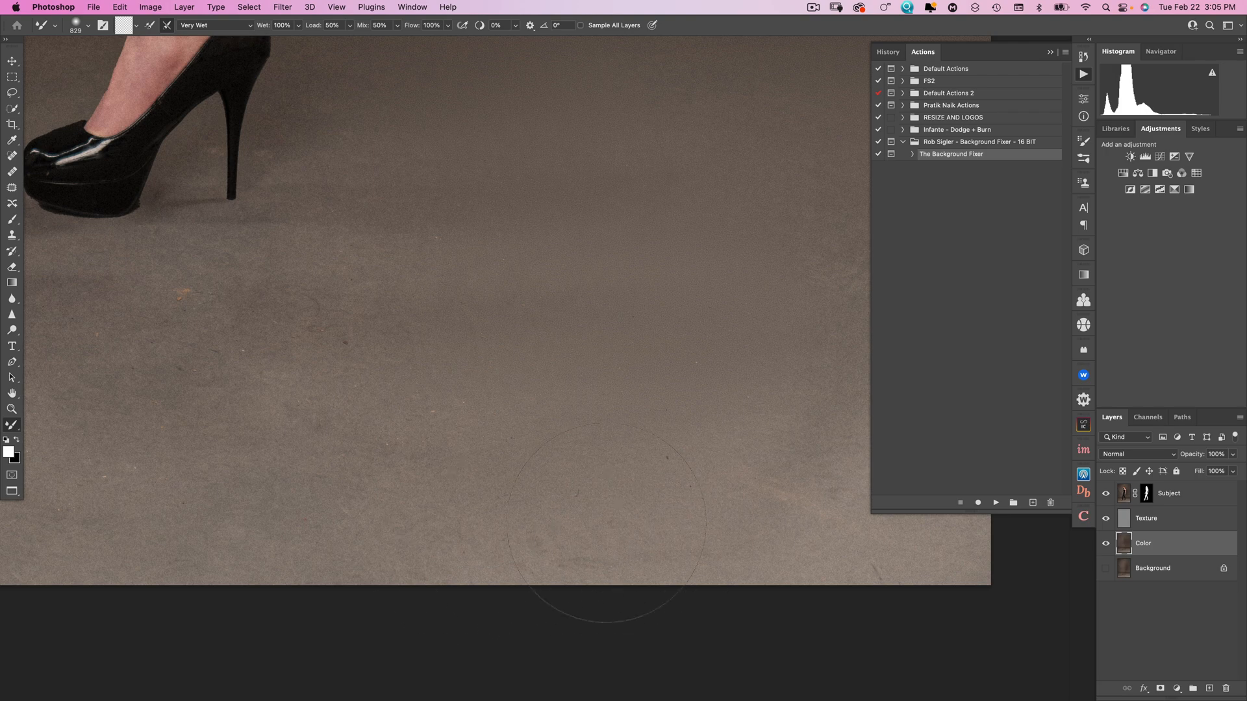
{"action": "mouse_move", "coordinate": [700, 507]}
{"action": "left_mouse_down"}
{"action": "mouse_move", "coordinate": [351, 473]}
{"action": "mouse_move", "coordinate": [378, 468]}
{"action": "left_mouse_up"}
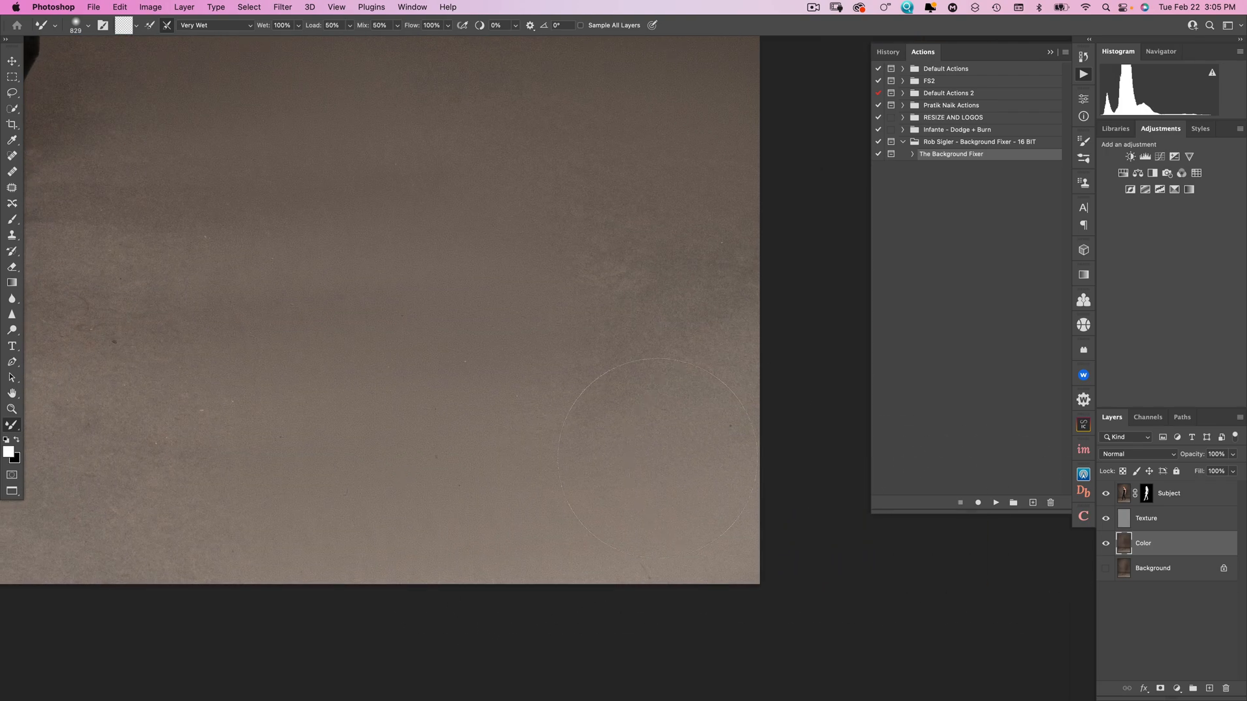
Blend the blotchy floor beneath both shoes and in front of the model on the Color layer with the Mixer Brush
{"action": "left_click_drag", "start_coordinate": [337, 241], "coordinate": [769, 231]}
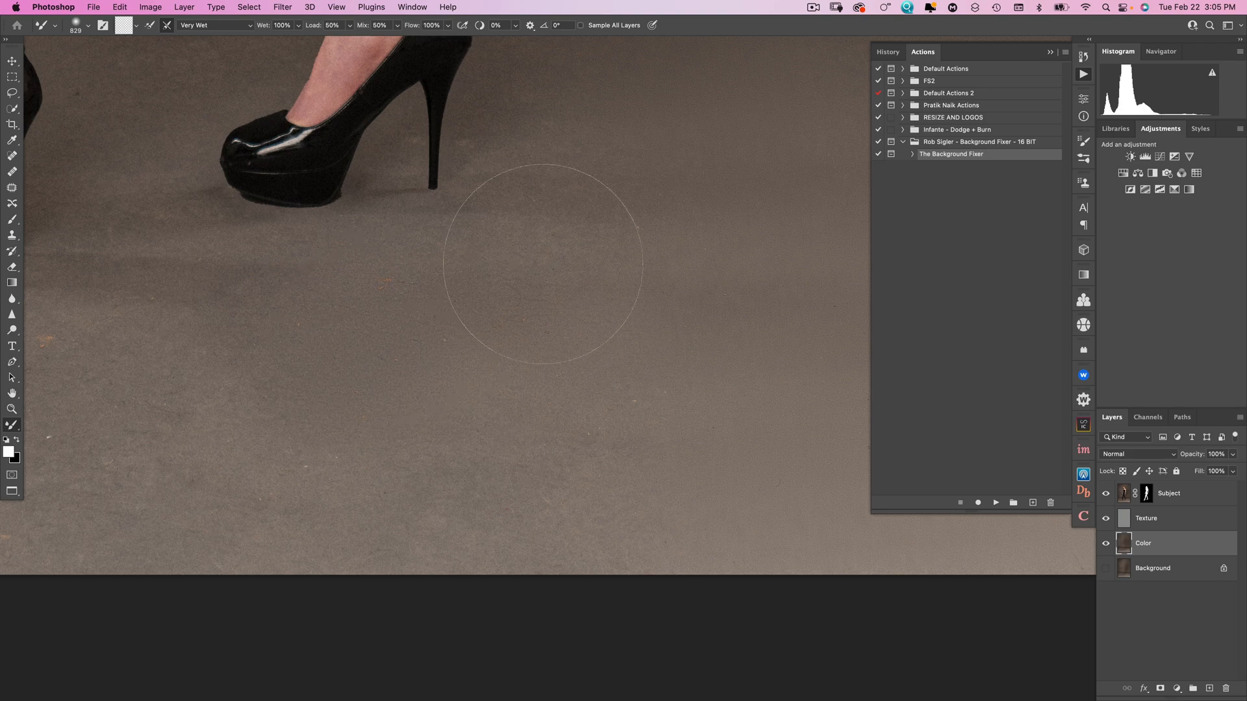
{"action": "scroll", "coordinate": [545, 451], "scroll_direction": "left", "scroll_amount": 10}
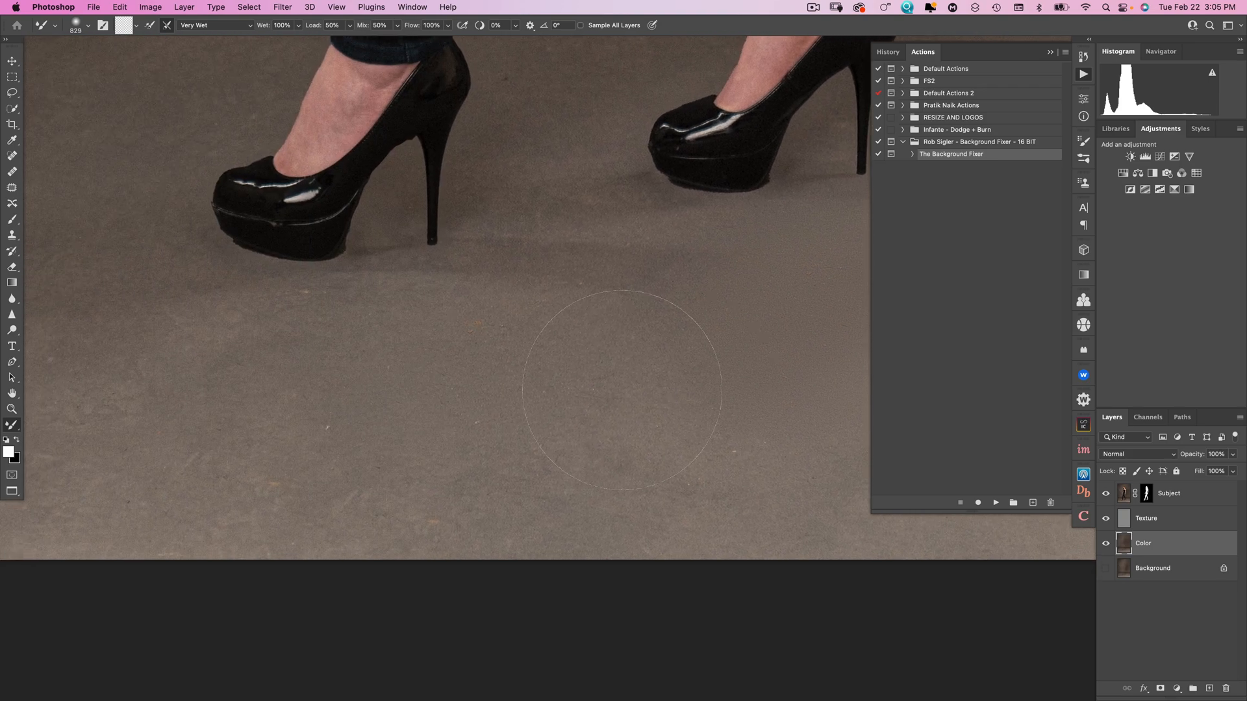
{"action": "scroll", "coordinate": [715, 519], "scroll_direction": "right", "scroll_amount": 6}
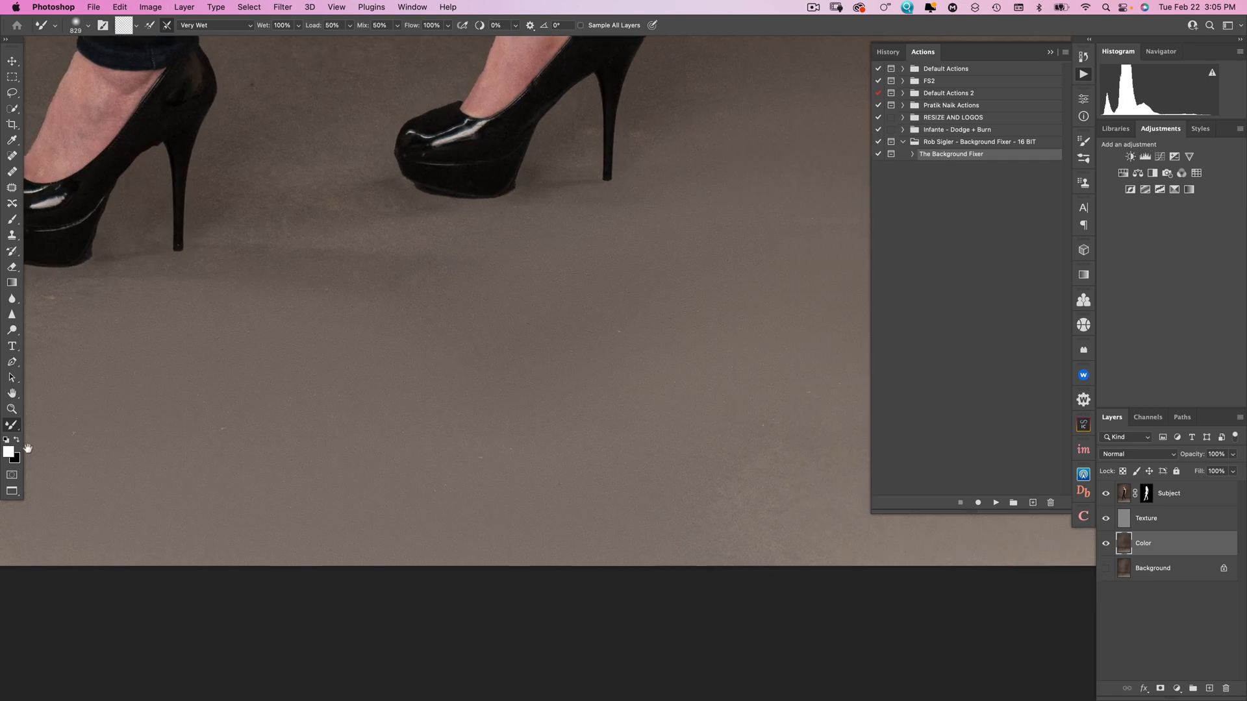
{"action": "scroll", "coordinate": [839, 462], "scroll_direction": "left", "scroll_amount": 8}
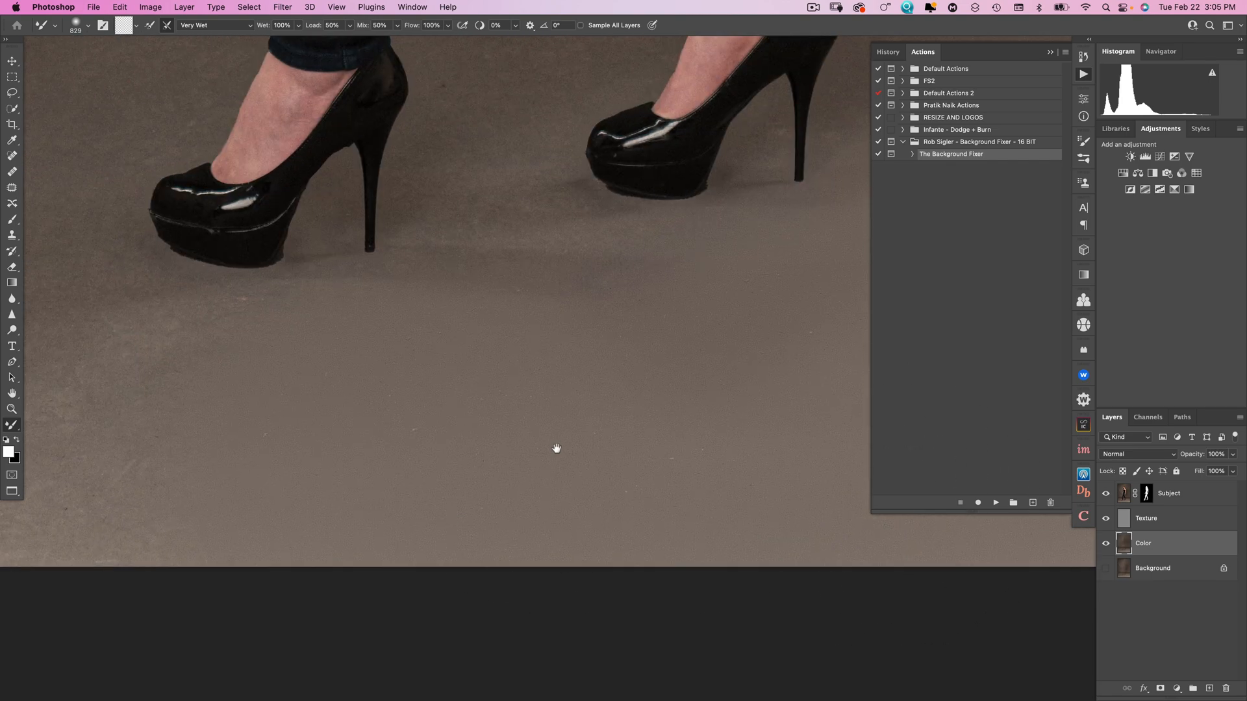
{"action": "scroll", "coordinate": [425, 439], "scroll_direction": "up", "scroll_amount": 3}
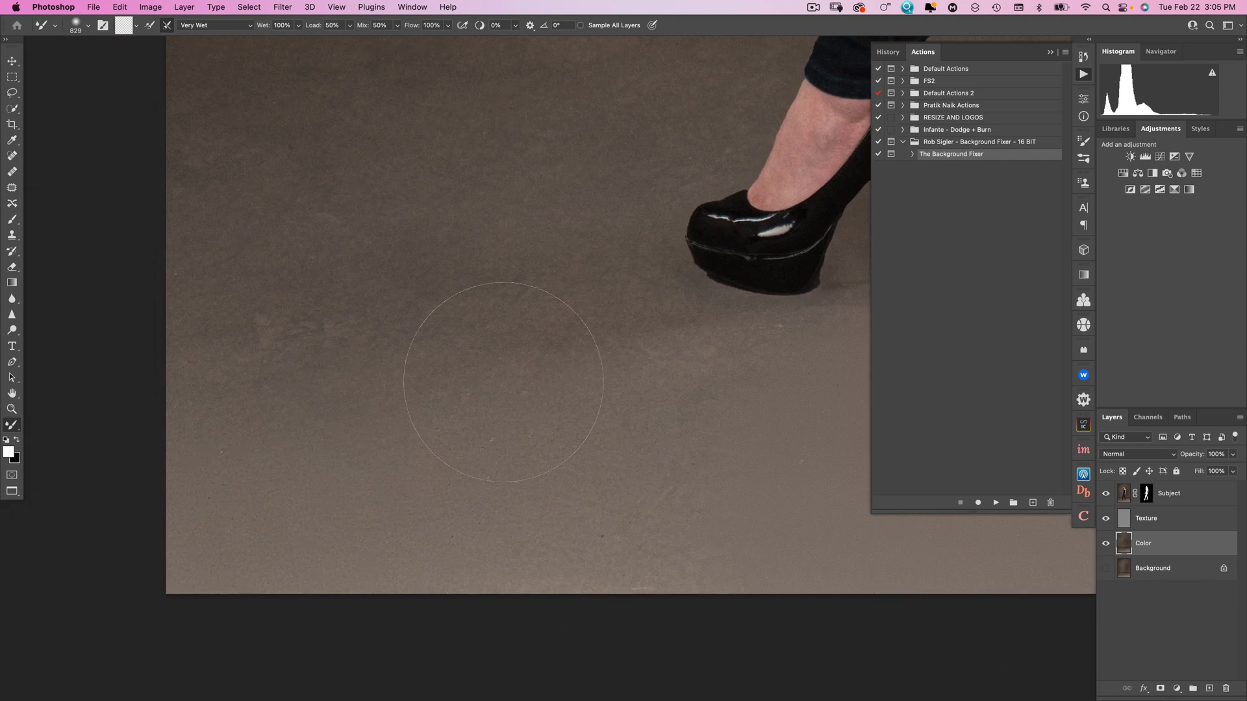
{"action": "key", "text": "super+0"}
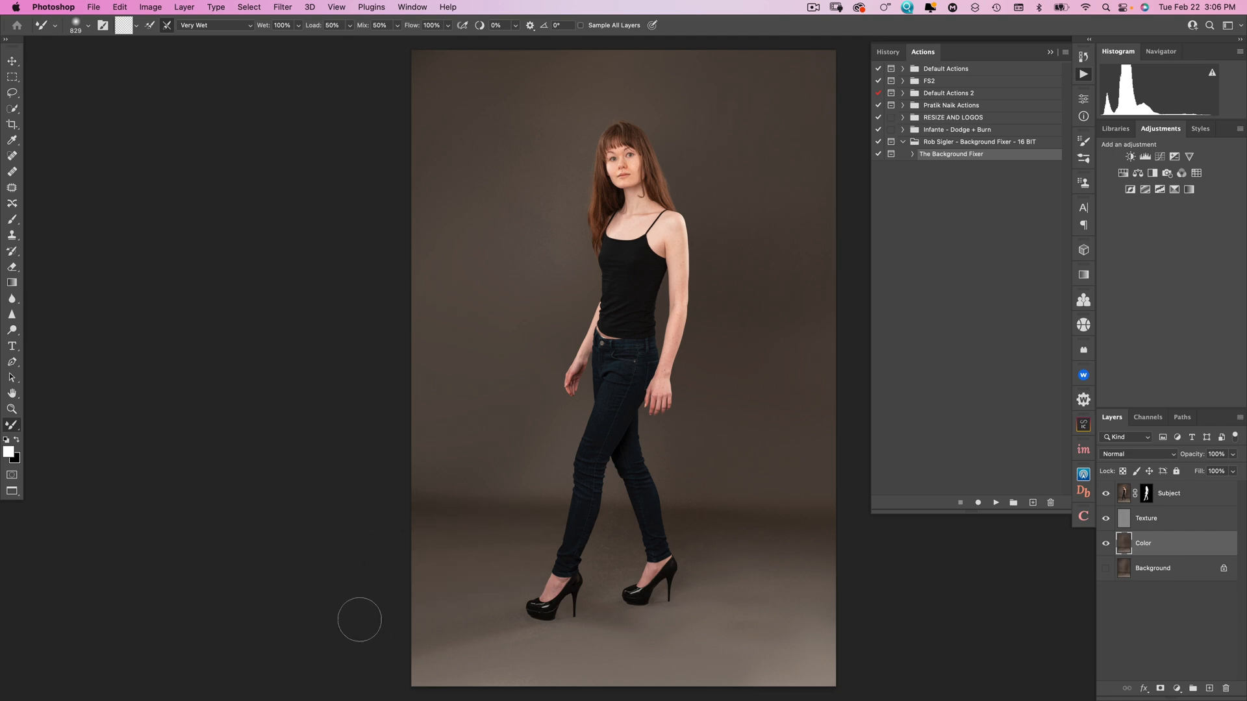
Rotate the canvas view sideways and blend the wall-to-floor transition in front of the model's legs with the Mixer Brush
{"action": "key", "text": "super+1"}
{"action": "left_click_drag", "start_coordinate": [498, 559], "coordinate": [747, 13]}
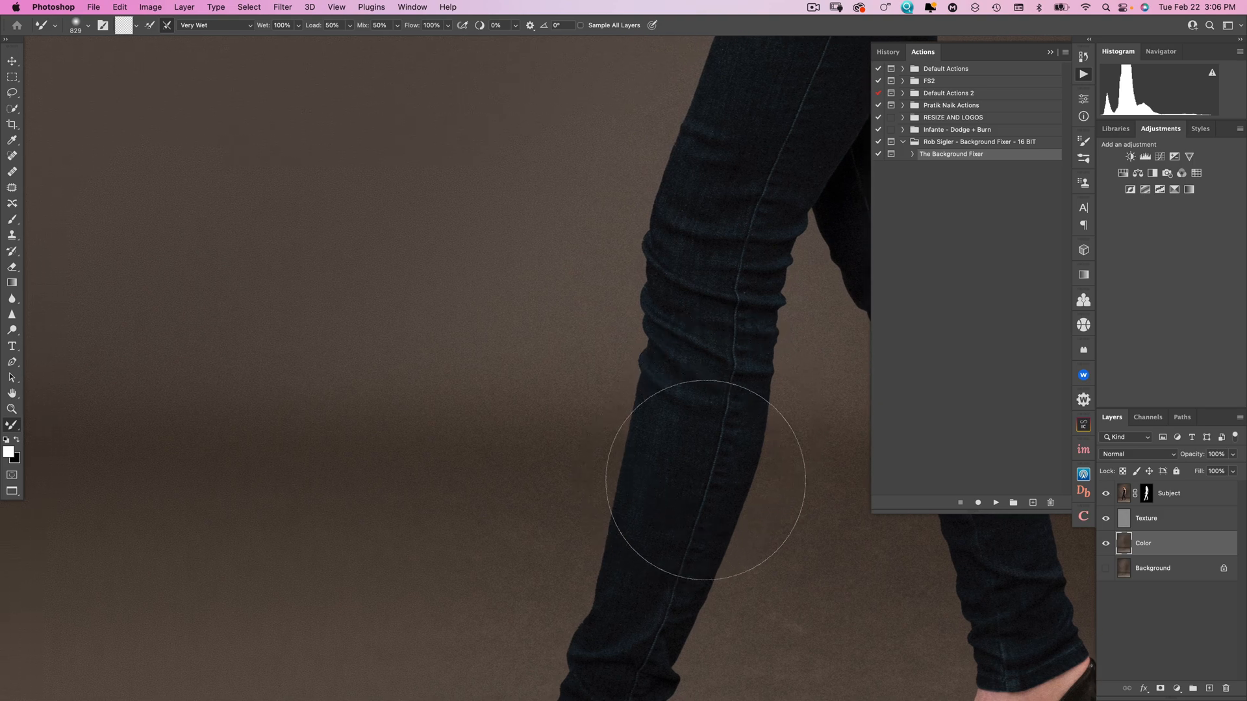
{"action": "key", "text": "r"}
{"action": "left_click_drag", "start_coordinate": [790, 337], "coordinate": [602, 306]}
{"action": "key", "text": "b"}
{"action": "left_click_drag", "start_coordinate": [721, 504], "coordinate": [337, 236]}
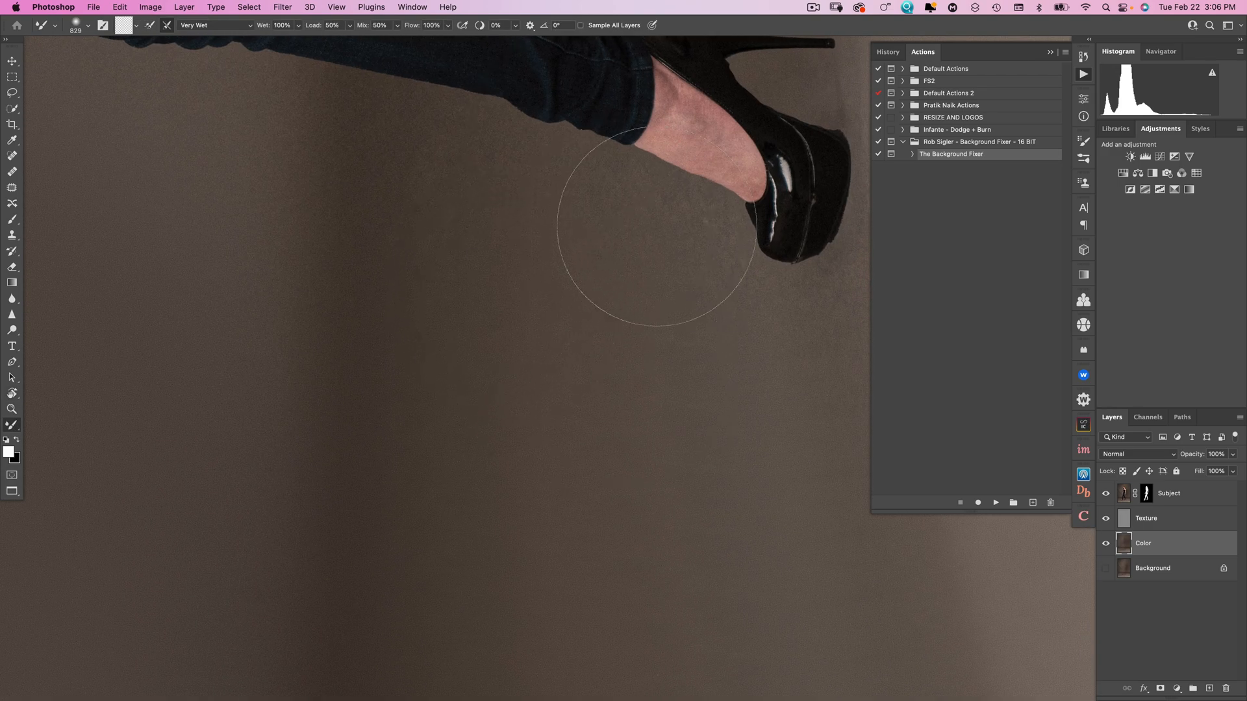
Blend the wall-to-floor transition between and behind the model's legs with the Mixer Brush, and reset the canvas rotation
{"action": "left_click_drag", "start_coordinate": [402, 110], "coordinate": [347, 641]}
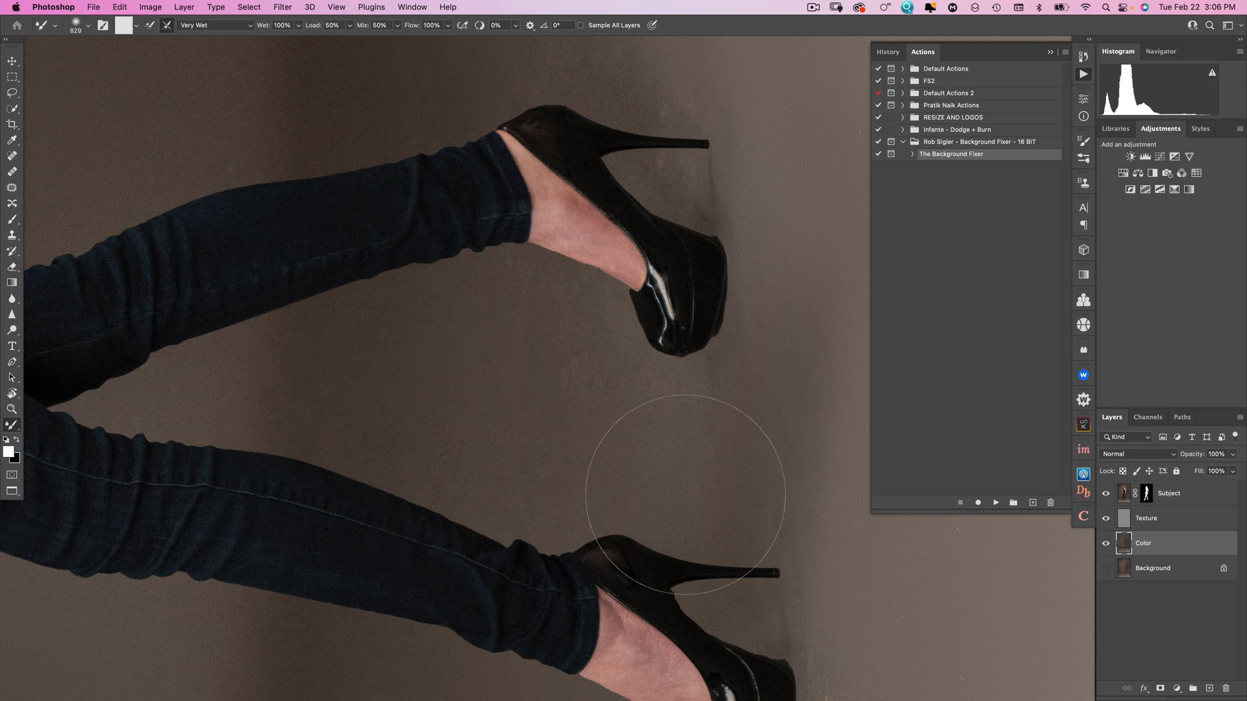
{"action": "left_click_drag", "start_coordinate": [625, 166], "coordinate": [639, 587]}
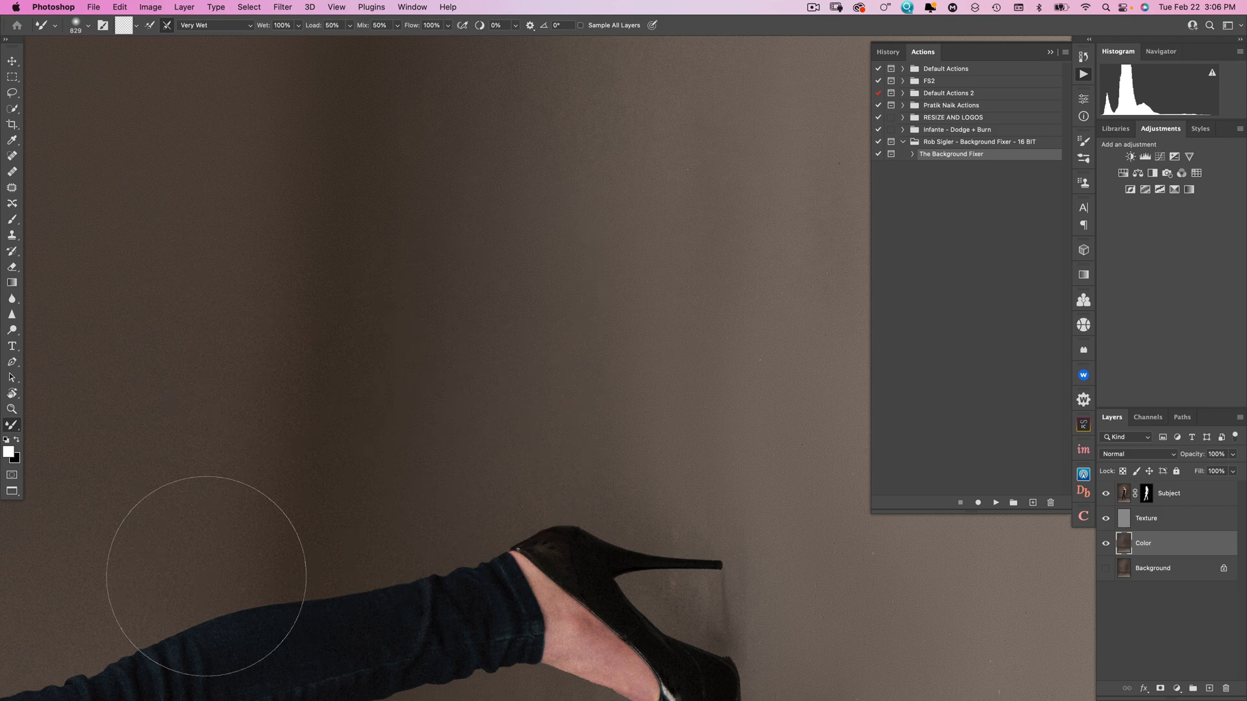
{"action": "scroll", "coordinate": [280, 556], "scroll_direction": "up", "scroll_amount": 10}
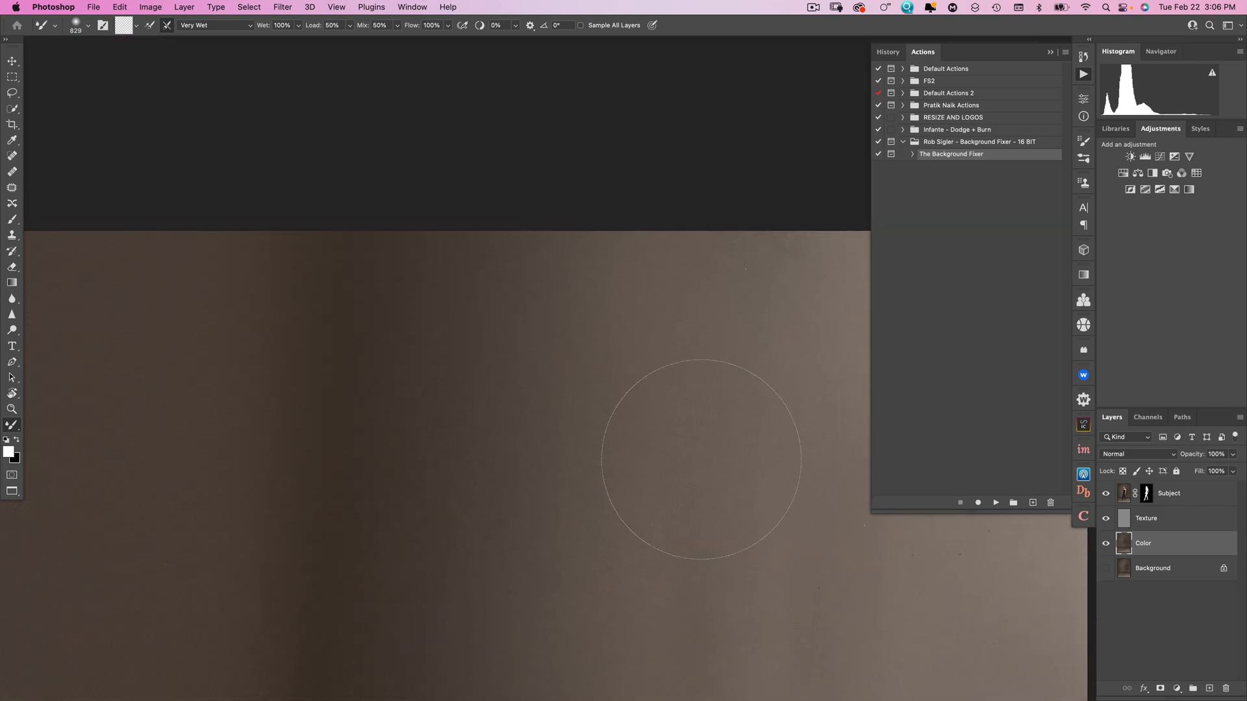
{"action": "key", "text": "super+0"}
{"action": "key", "text": "Escape"}
{"action": "key", "text": "super+0"}
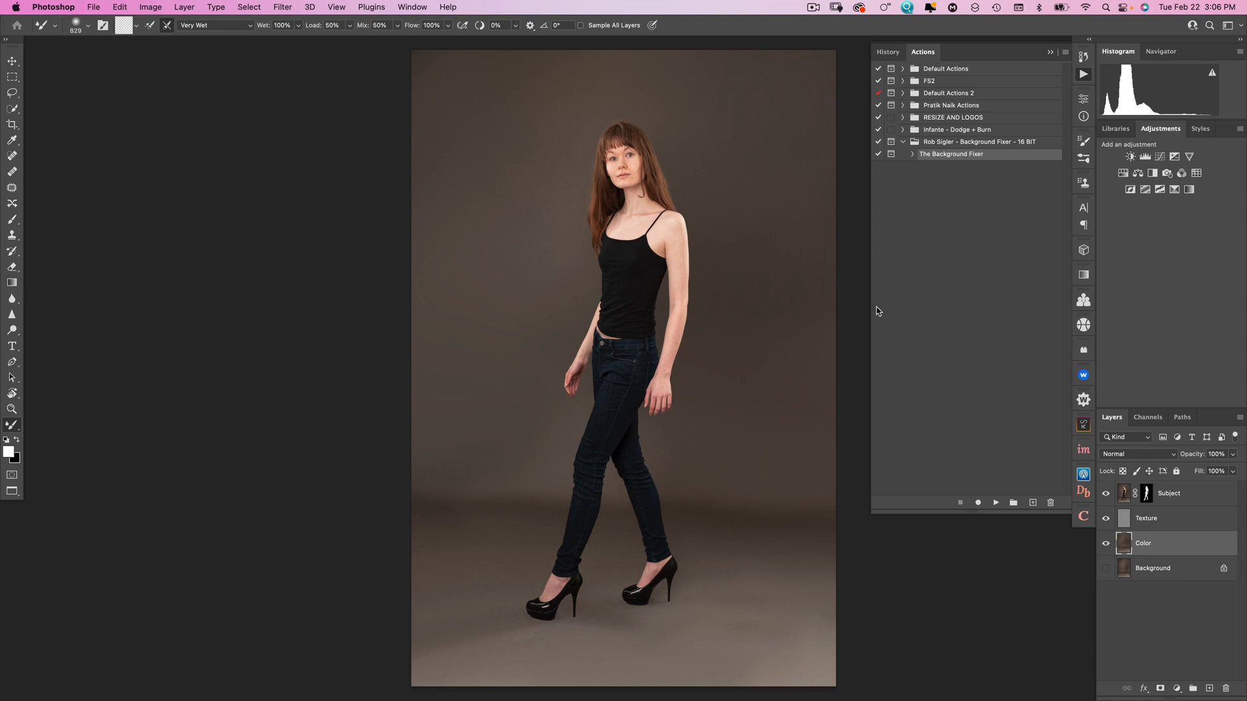
Smooth the backdrop in front of the model's torso and head on the Color layer with the Mixer Brush
{"action": "key", "text": "super+1"}
{"action": "left_click_drag", "start_coordinate": [474, 252], "coordinate": [669, 437]}
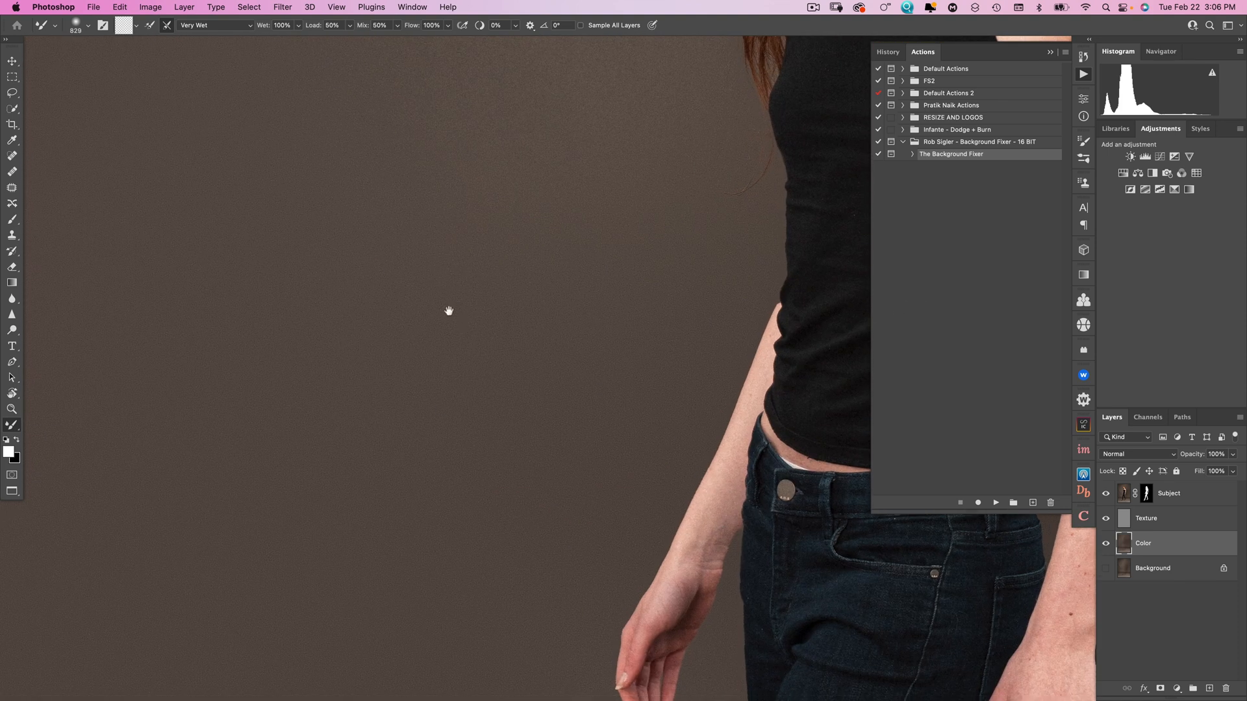
{"action": "left_click_drag", "start_coordinate": [410, 344], "coordinate": [576, 668]}
{"action": "mouse_move", "coordinate": [618, 423]}
{"action": "left_mouse_down"}
{"action": "mouse_move", "coordinate": [528, 674]}
{"action": "mouse_move", "coordinate": [570, 643]}
{"action": "left_mouse_up"}
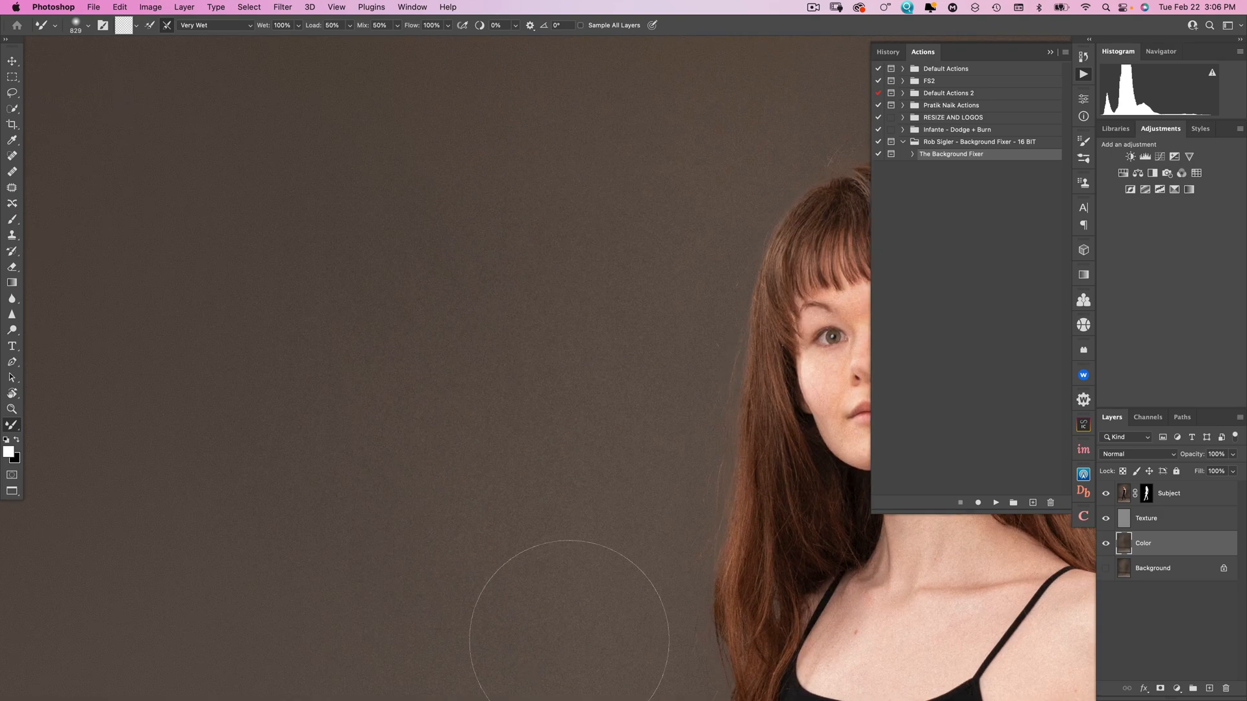
{"action": "key", "text": "super+0"}
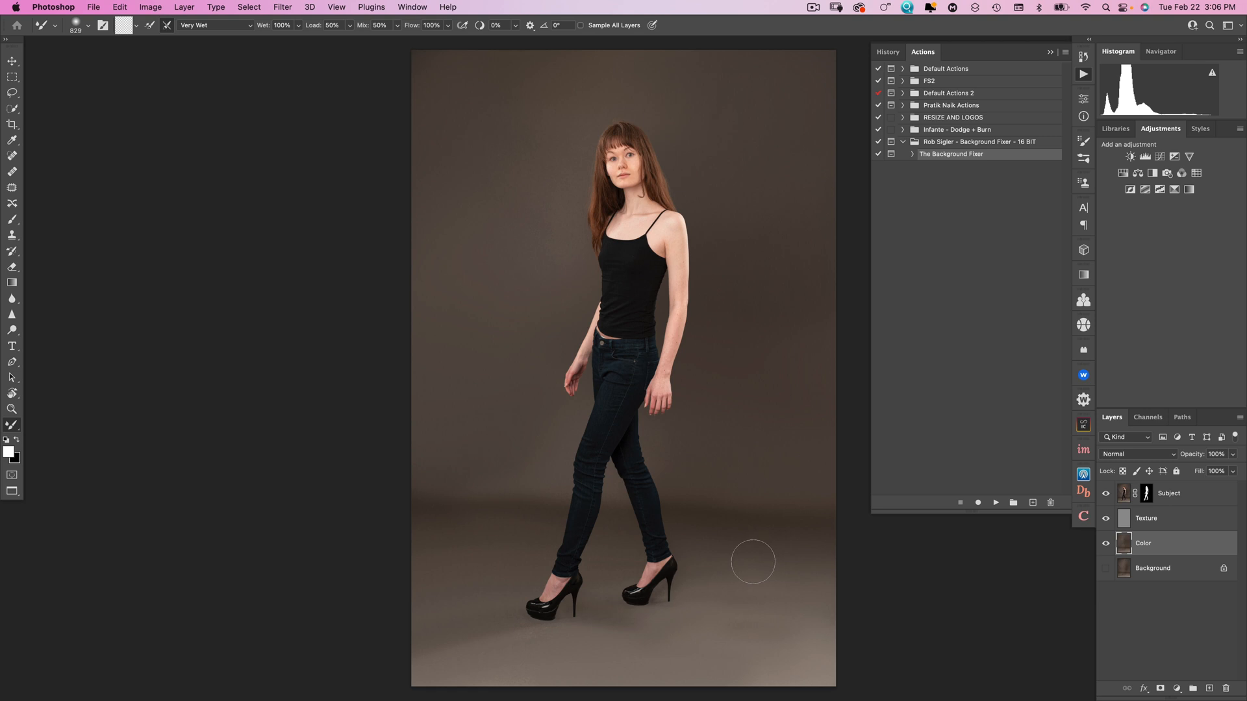
Even out the remaining uneven backdrop and floor tones on the Color layer with broad Mixer Brush strokes
{"action": "key", "text": "super+1"}
{"action": "left_click_drag", "start_coordinate": [723, 496], "coordinate": [345, 541]}
{"action": "left_click_drag", "start_coordinate": [709, 496], "coordinate": [617, 496]}
{"action": "left_click_drag", "start_coordinate": [760, 260], "coordinate": [616, 607]}
{"action": "left_click_drag", "start_coordinate": [675, 502], "coordinate": [904, 487]}
{"action": "mouse_move", "coordinate": [597, 590]}
{"action": "left_mouse_down"}
{"action": "mouse_move", "coordinate": [636, 574]}
{"action": "mouse_move", "coordinate": [598, 596]}
{"action": "mouse_move", "coordinate": [617, 590]}
{"action": "mouse_move", "coordinate": [670, 489]}
{"action": "mouse_move", "coordinate": [737, 325]}
{"action": "left_mouse_up"}
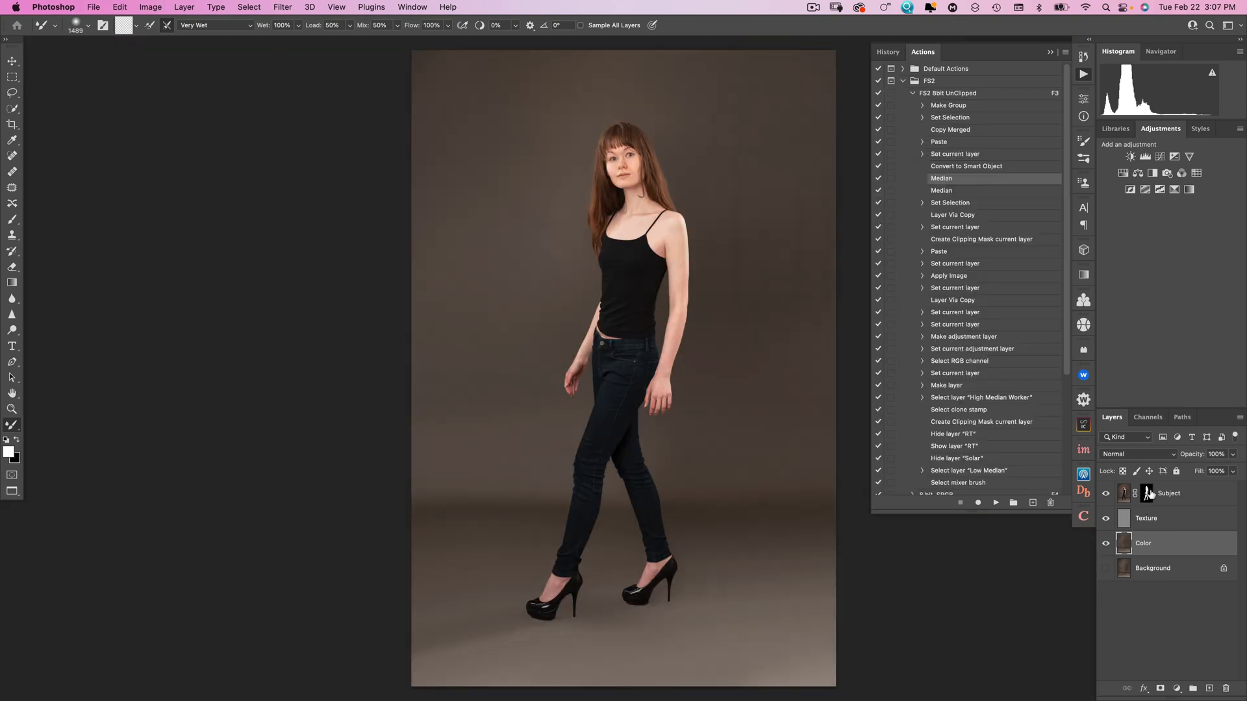
Compare the retouched backdrop and floor with the original by twice disabling and re-enabling the Subject layer's mask
{"action": "left_click", "coordinate": [1146, 495], "text": "shift"}
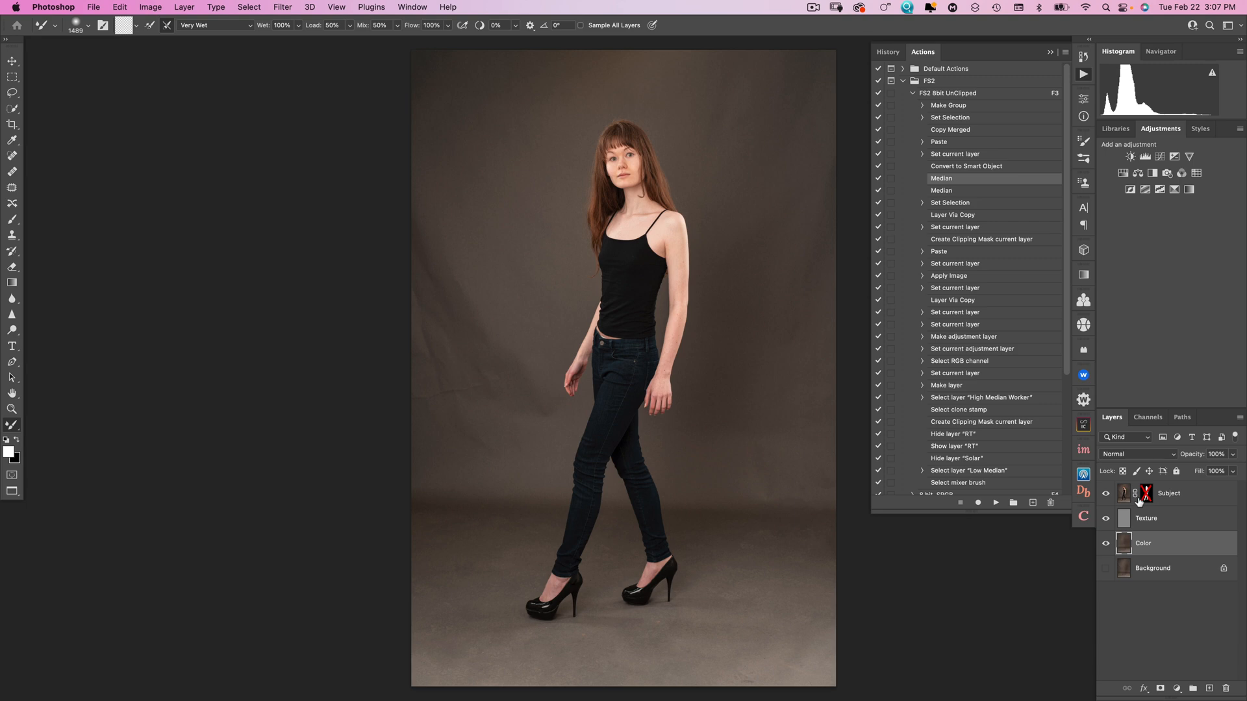
{"action": "left_click", "coordinate": [1144, 497], "text": "shift"}
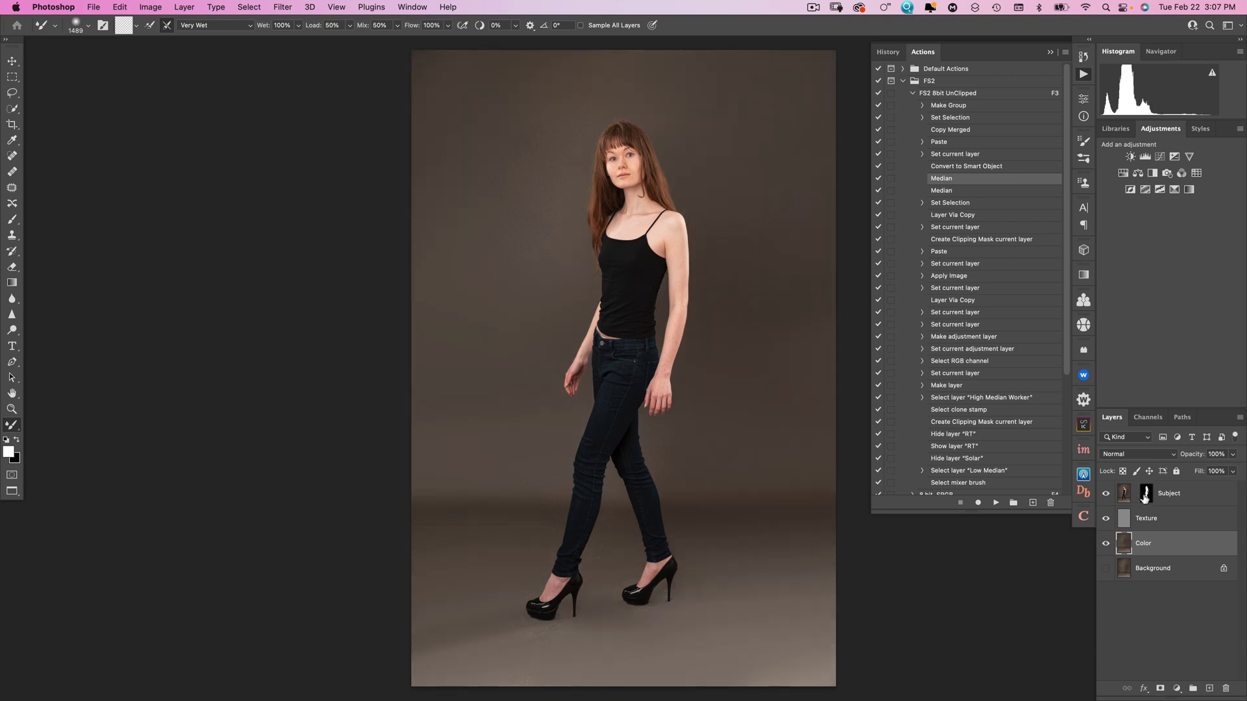
{"action": "left_click", "coordinate": [1146, 495], "text": "shift"}
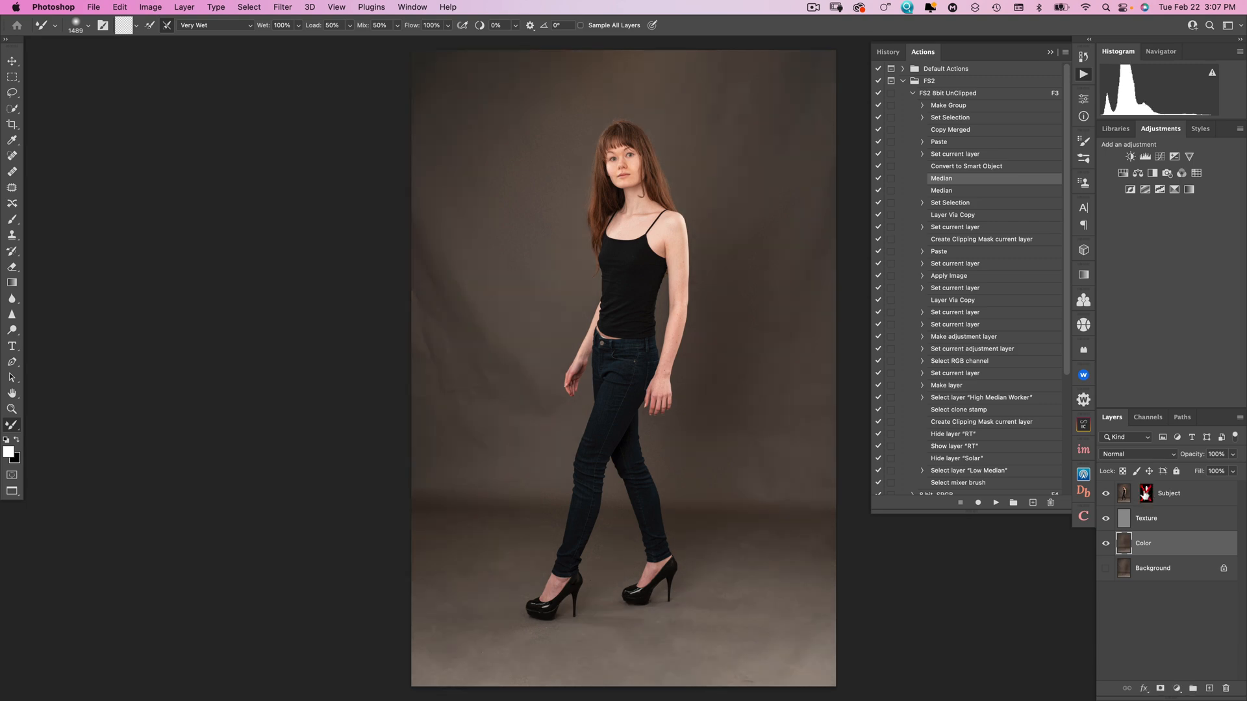
{"action": "left_click", "coordinate": [1145, 495], "text": "shift"}
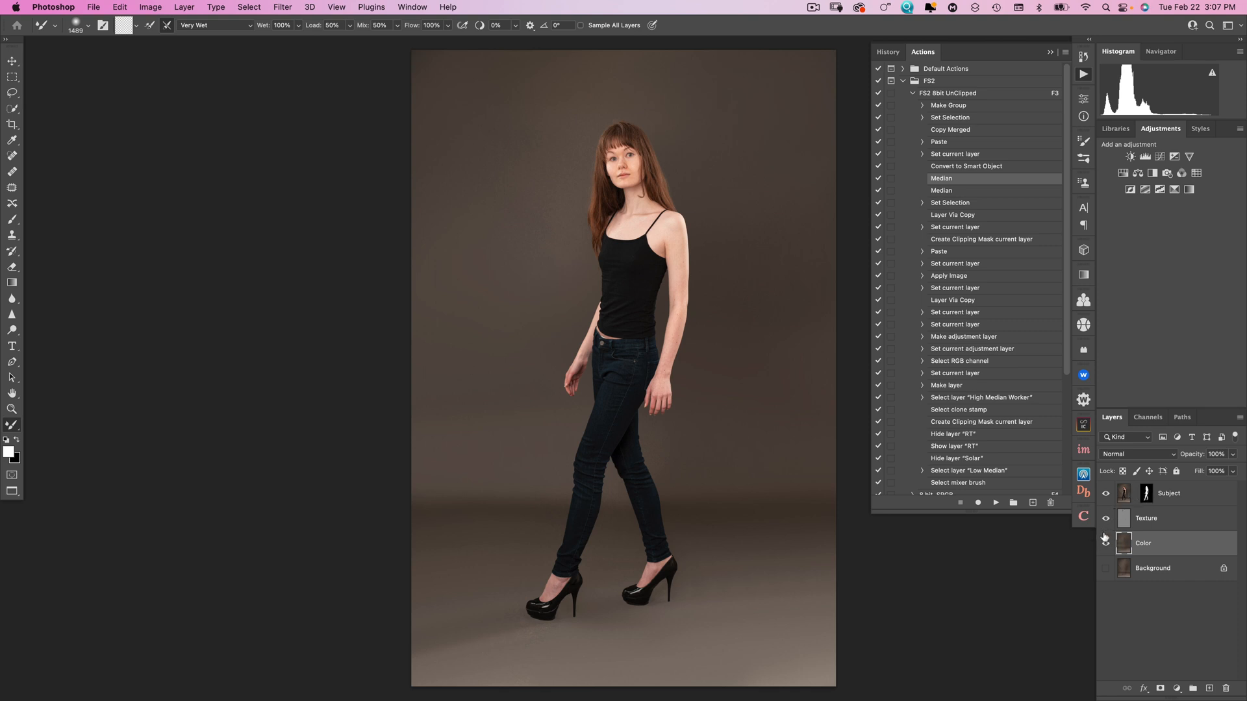
Add a single blank layer directly above the Texture layer, beneath the Subject layer
{"action": "left_click", "coordinate": [1102, 569]}
{"action": "left_click", "coordinate": [1198, 519]}
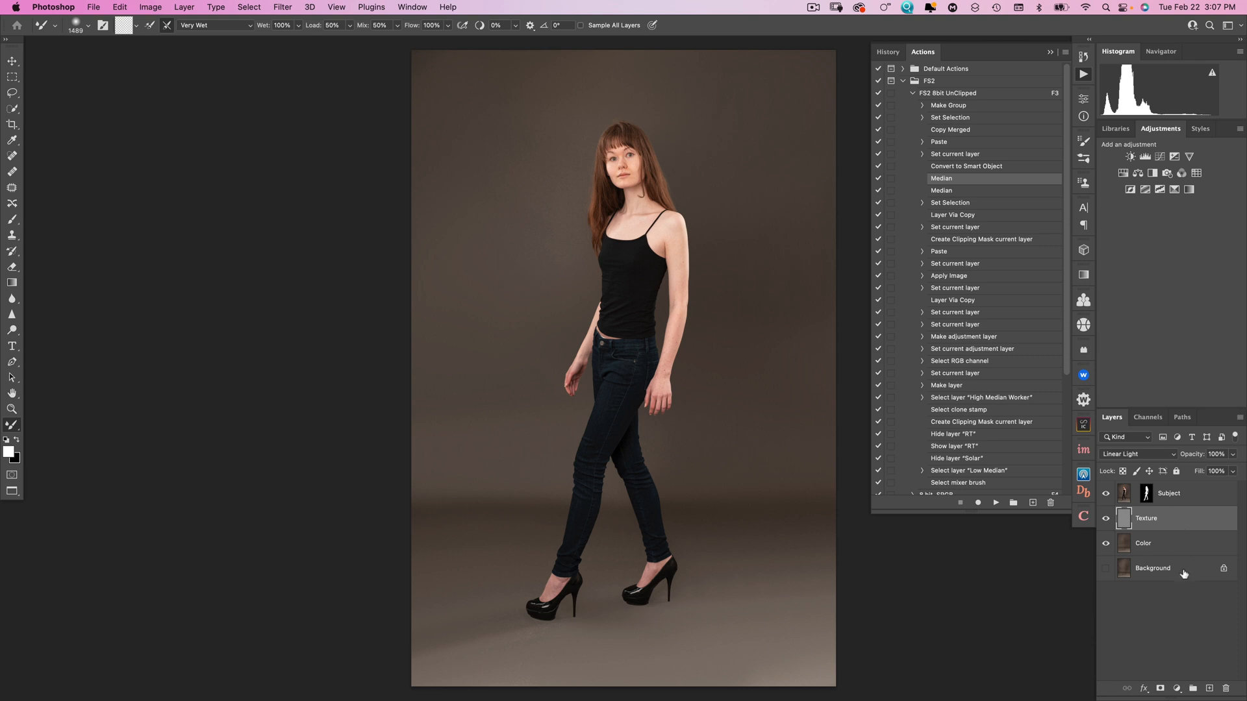
{"action": "left_click", "coordinate": [1209, 689]}
{"action": "left_click", "coordinate": [1209, 689]}
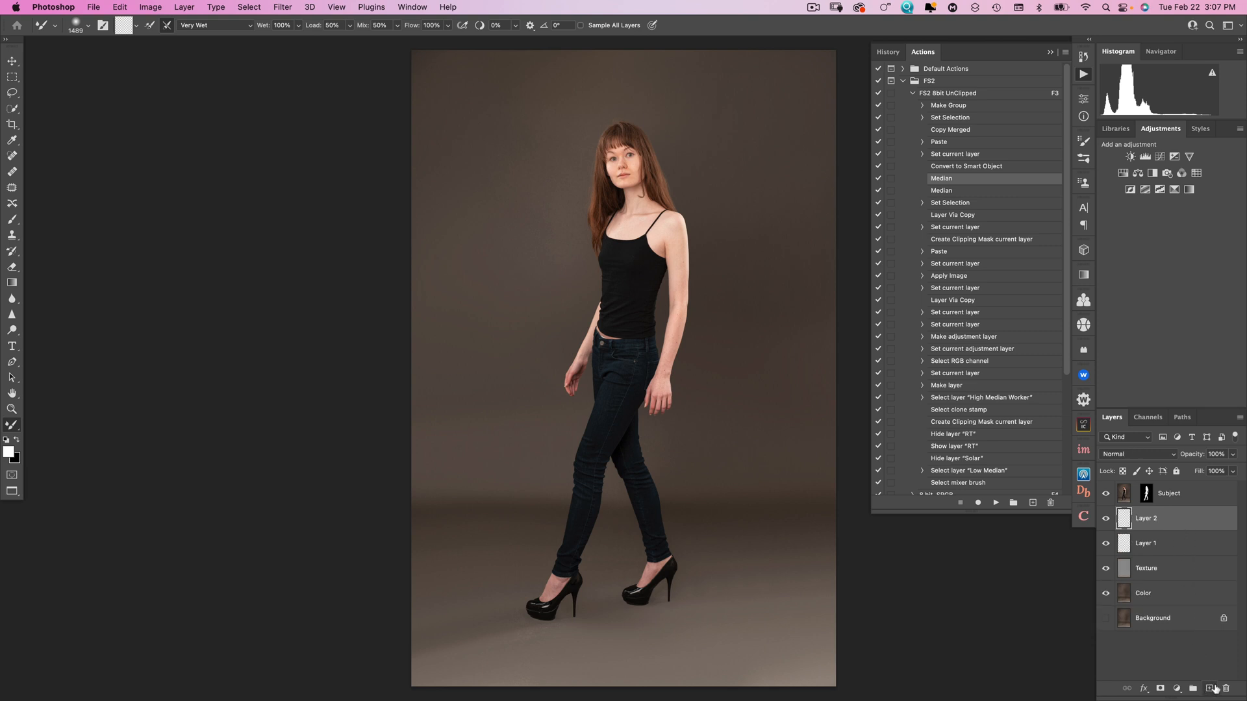
{"action": "key", "text": "super+z"}
Paint a soft white glow behind the model's torso on Layer 1 with a 5000 px brush at 40% opacity
{"action": "mouse_move", "coordinate": [578, 465]}
{"action": "left_mouse_down"}
{"action": "mouse_move", "coordinate": [550, 413]}
{"action": "mouse_move", "coordinate": [518, 395]}
{"action": "left_mouse_up"}
{"action": "key", "text": "b"}
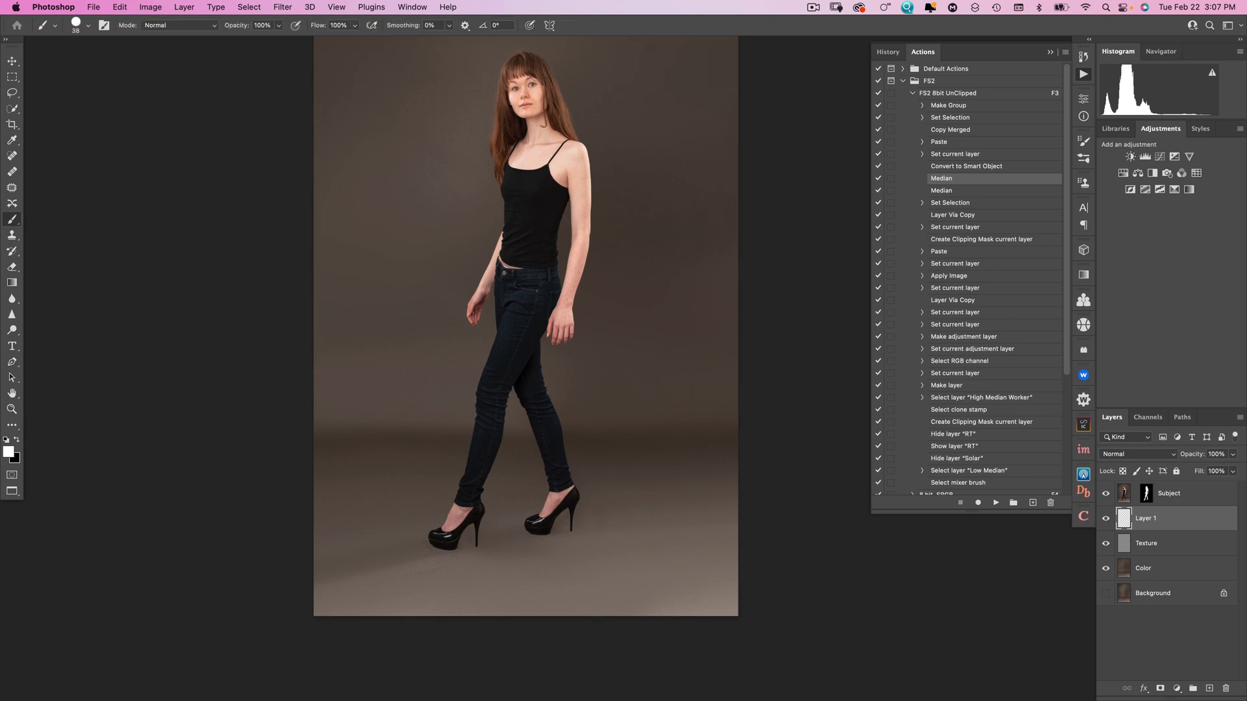
{"action": "mouse_move", "coordinate": [489, 245]}
{"action": "left_mouse_down", "text": "ctrl+alt"}
{"action": "mouse_move", "coordinate": [542, 231]}
{"action": "mouse_move", "coordinate": [540, 183]}
{"action": "left_mouse_up", "text": "ctrl+alt"}
{"action": "left_click_drag", "start_coordinate": [529, 256], "coordinate": [574, 329]}
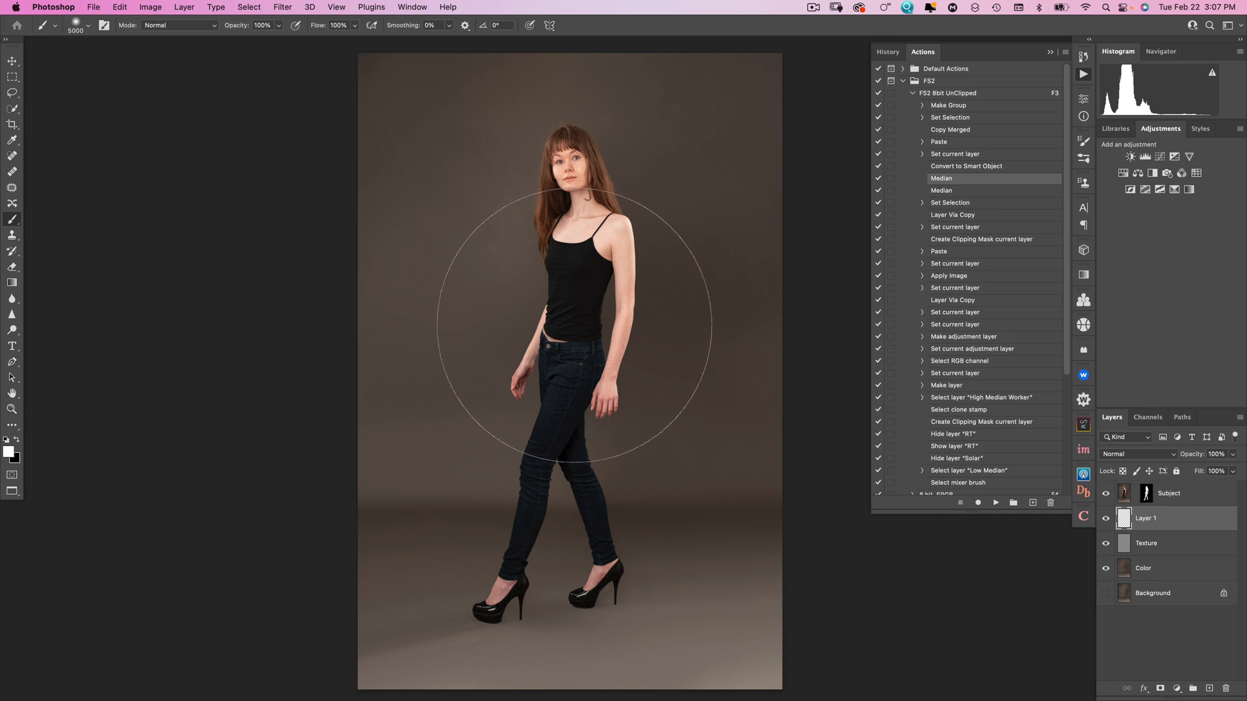
{"action": "key", "text": "4"}
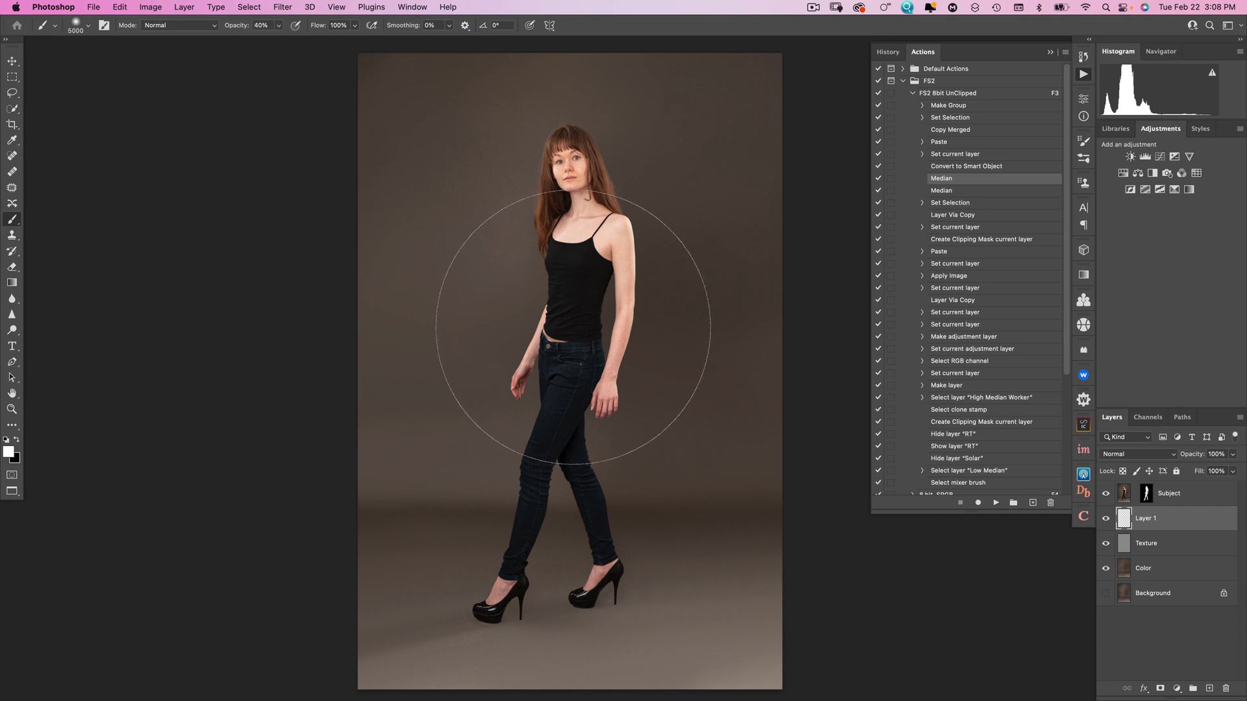
{"action": "left_click", "coordinate": [575, 326]}
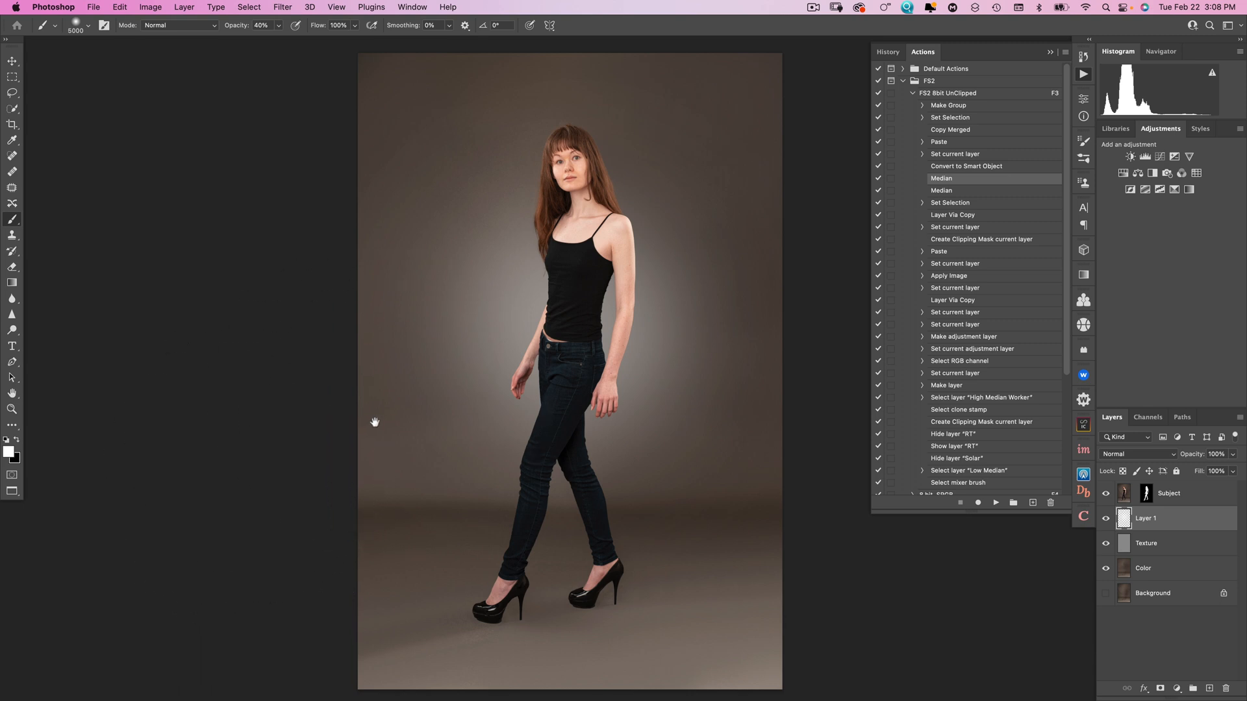
{"action": "left_click_drag", "start_coordinate": [370, 422], "coordinate": [349, 416]}
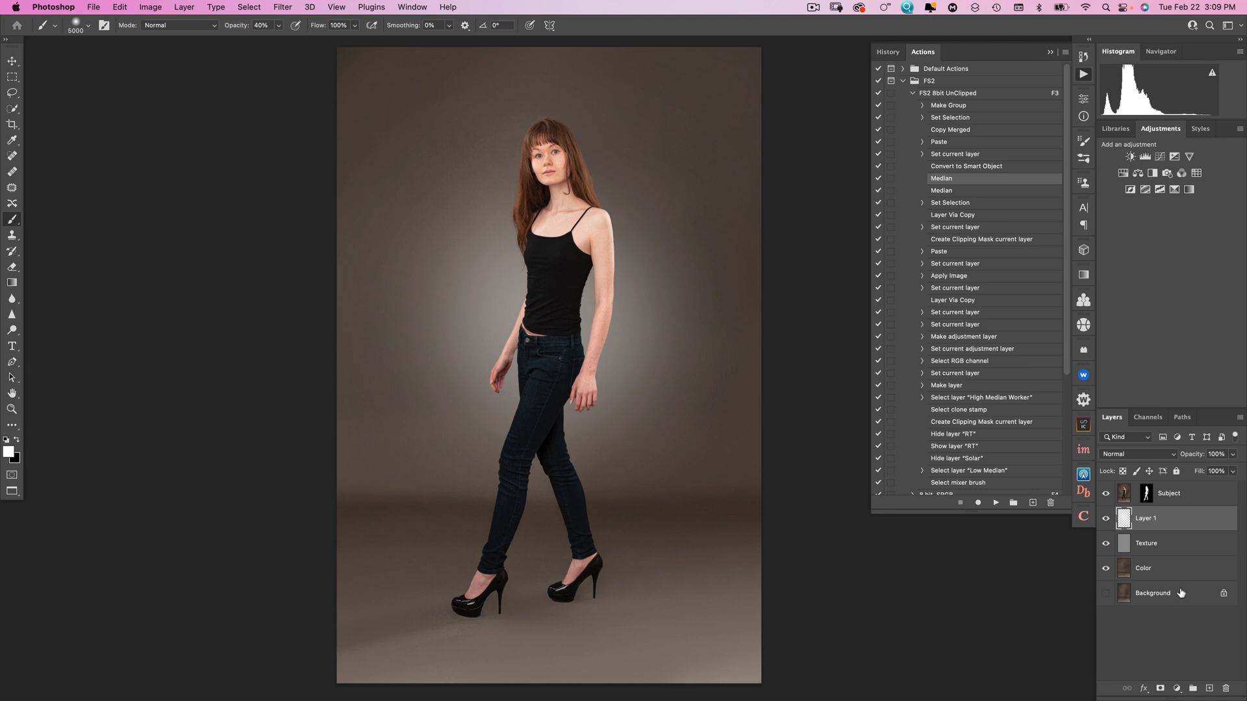
Add a Hue/Saturation adjustment above Layer 1 with Colorize enabled, hue 327 and saturation 18
{"action": "left_click", "coordinate": [1124, 173]}
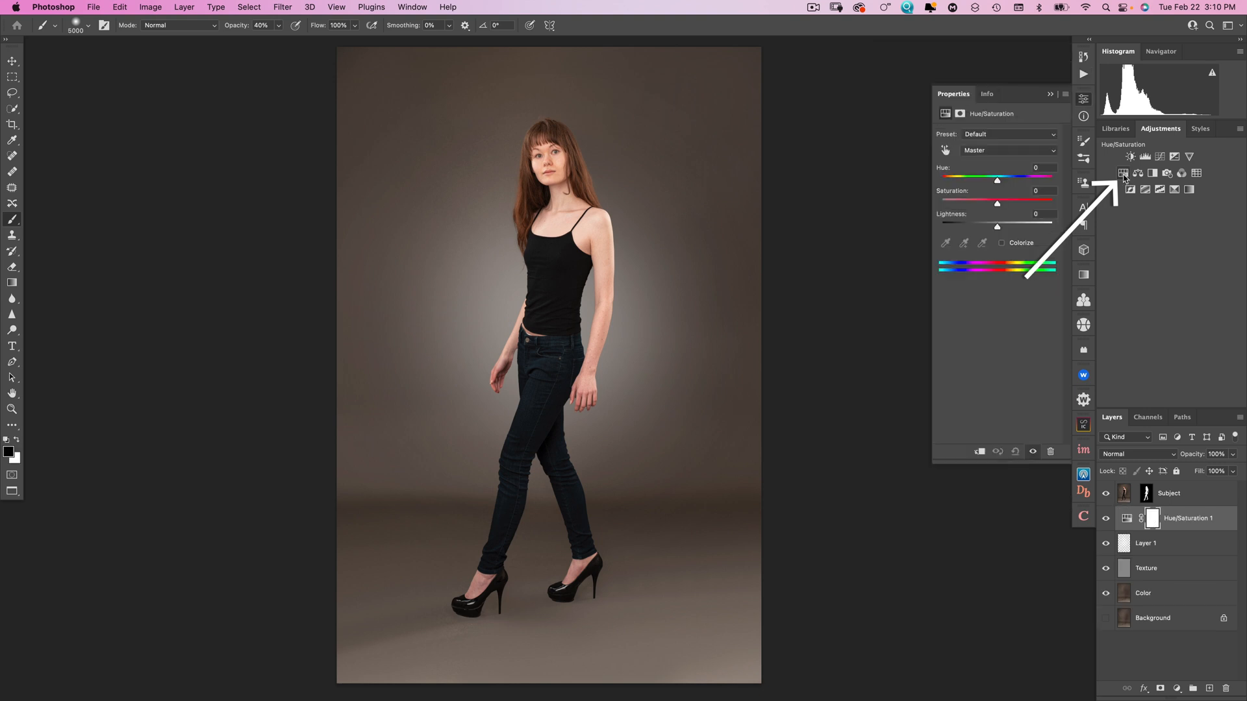
{"action": "left_click", "coordinate": [1002, 243]}
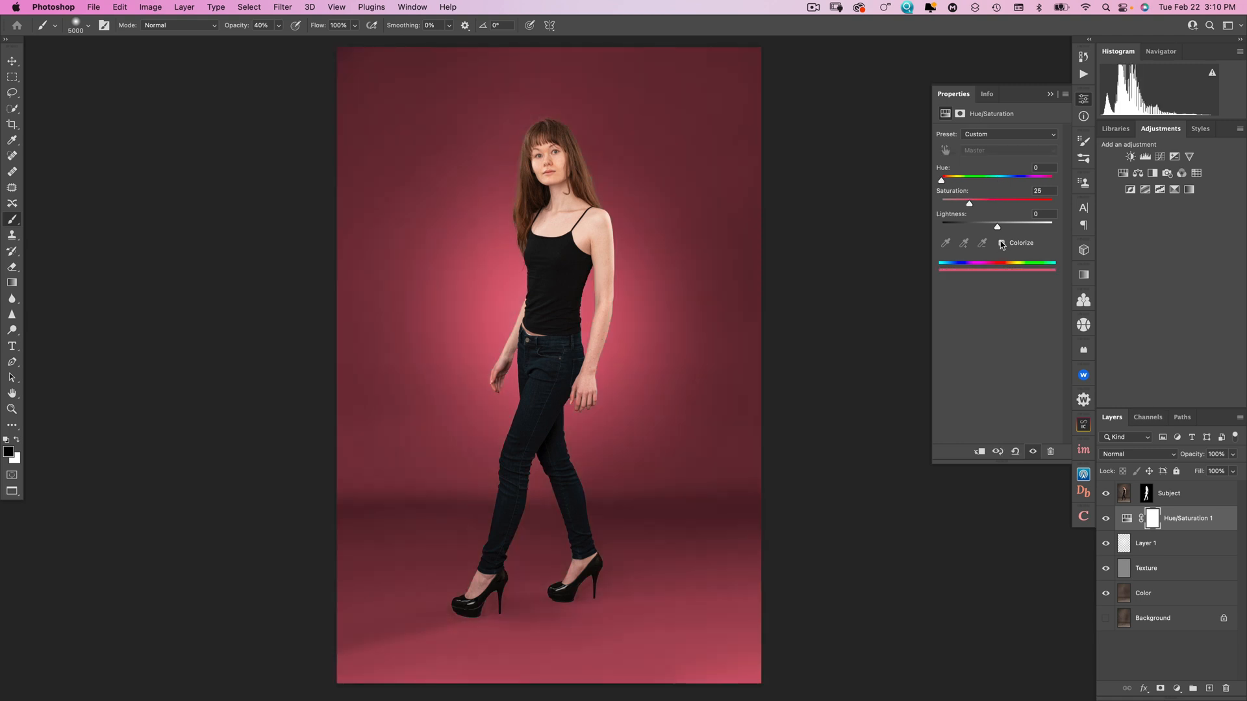
{"action": "left_click_drag", "start_coordinate": [942, 179], "coordinate": [1043, 192]}
{"action": "left_click_drag", "start_coordinate": [966, 208], "coordinate": [960, 206]}
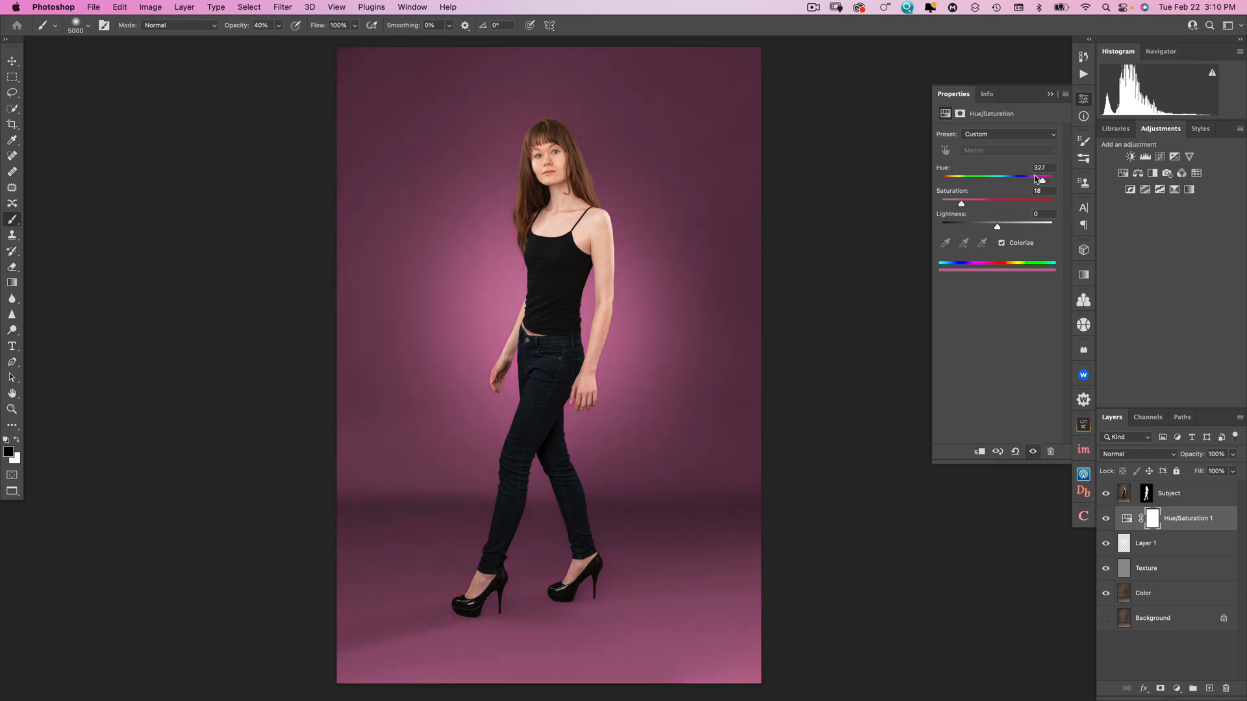
Recolor the backdrop blue by setting the Hue/Saturation adjustment's hue to 238 and lightness to +2
{"action": "left_click_drag", "start_coordinate": [1046, 181], "coordinate": [1020, 182]}
{"action": "mouse_move", "coordinate": [993, 228]}
{"action": "left_mouse_down"}
{"action": "mouse_move", "coordinate": [982, 226]}
{"action": "mouse_move", "coordinate": [1011, 224]}
{"action": "mouse_move", "coordinate": [998, 226]}
{"action": "left_mouse_up"}
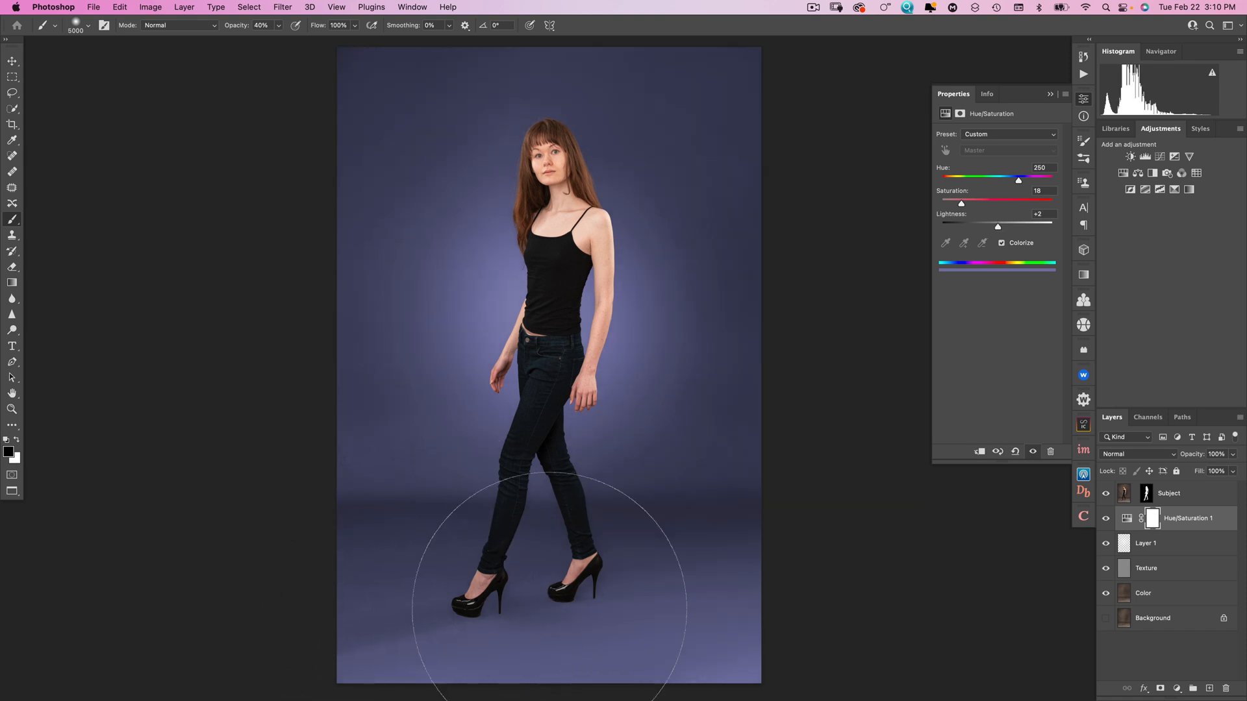
{"action": "left_click_drag", "start_coordinate": [1019, 181], "coordinate": [1016, 182]}
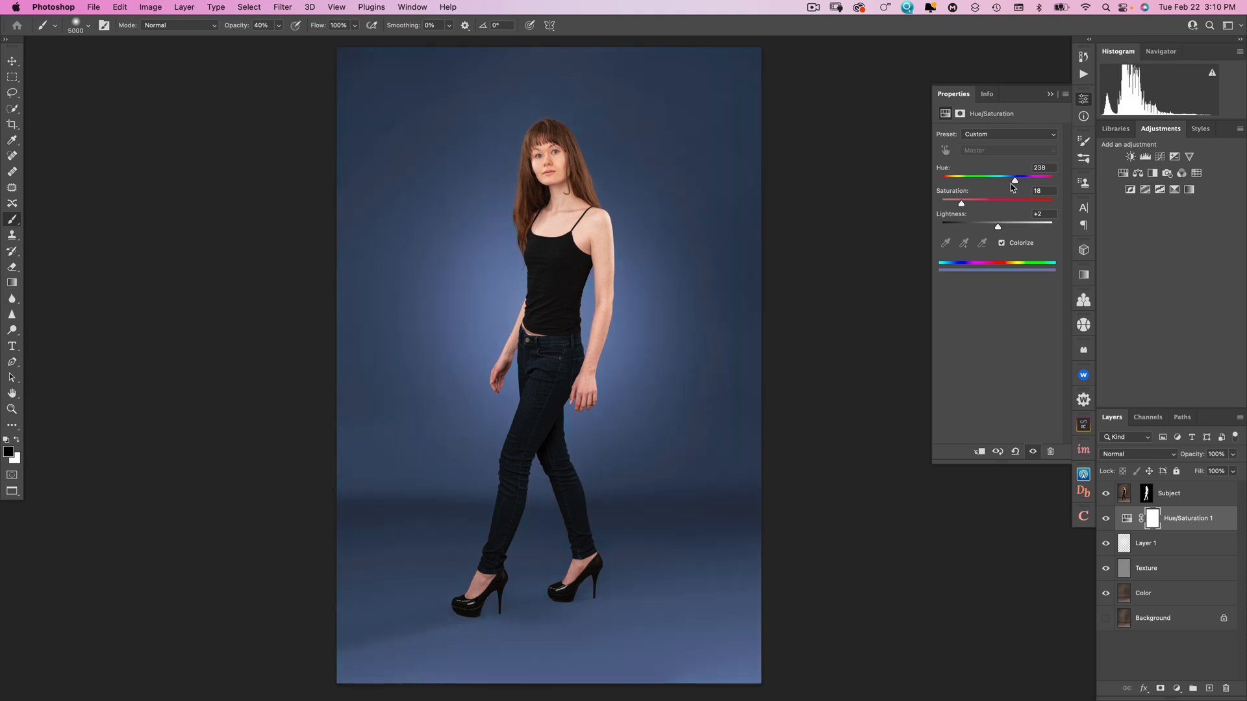